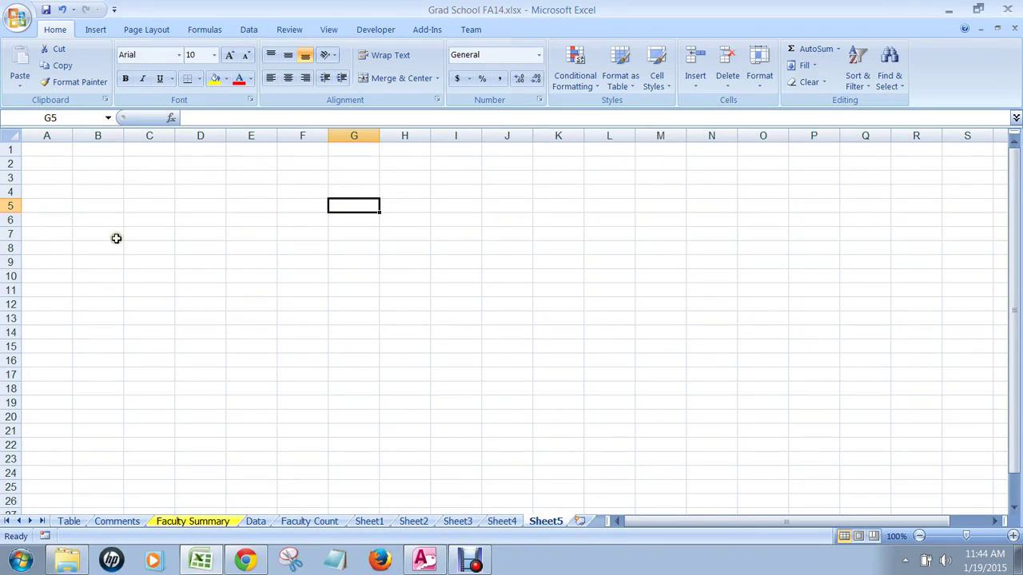
Enter the heading IDNums in cell C3.
click(124, 178)
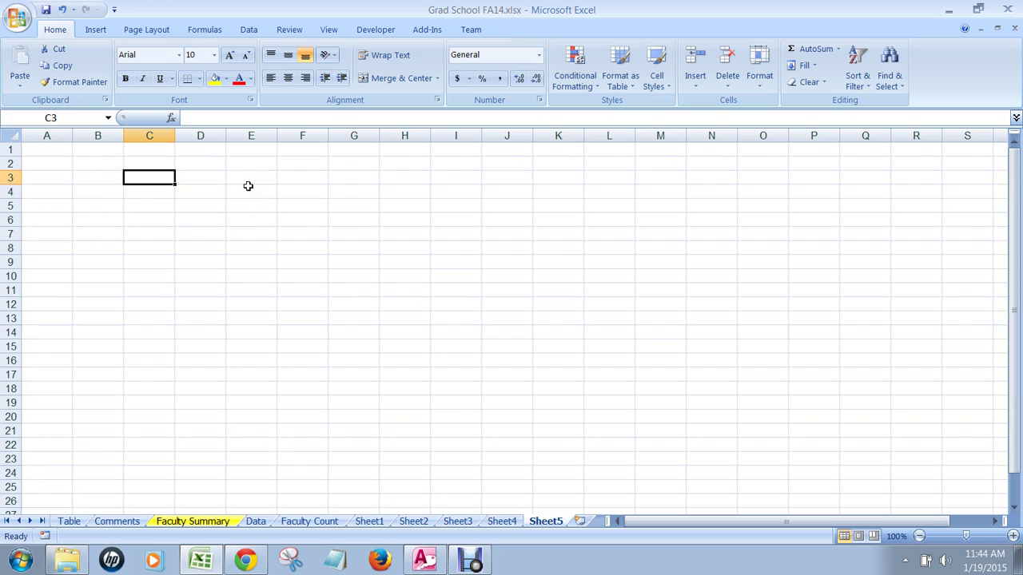
click(189, 208)
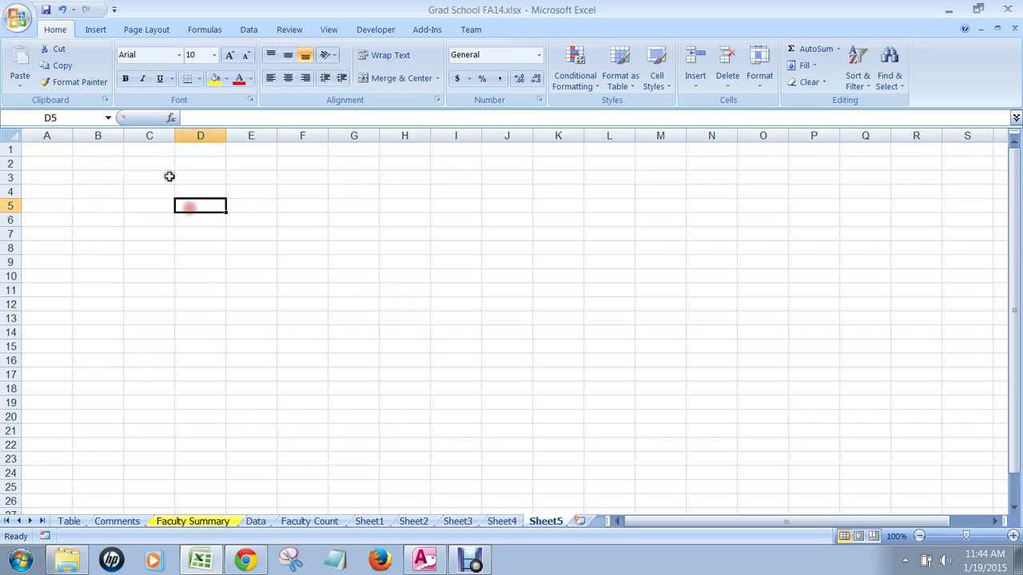
click(168, 177)
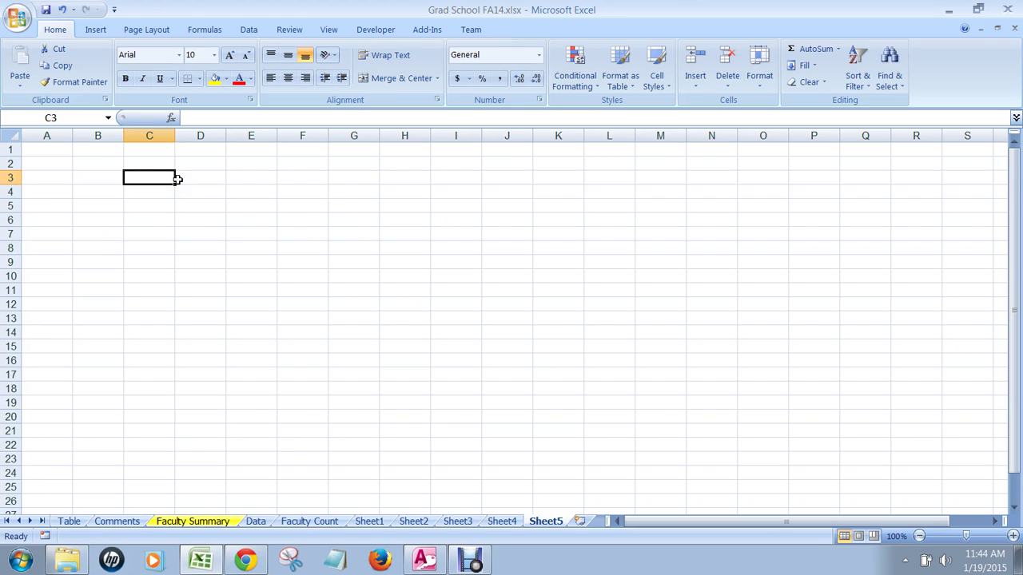
text(LastName)
key(Return)
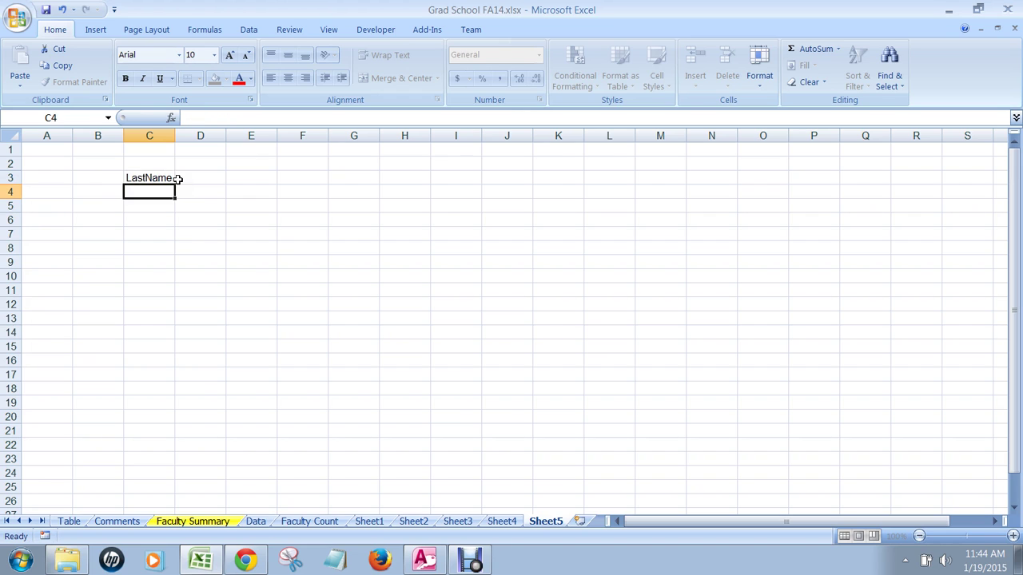
key(Up)
key(F2)
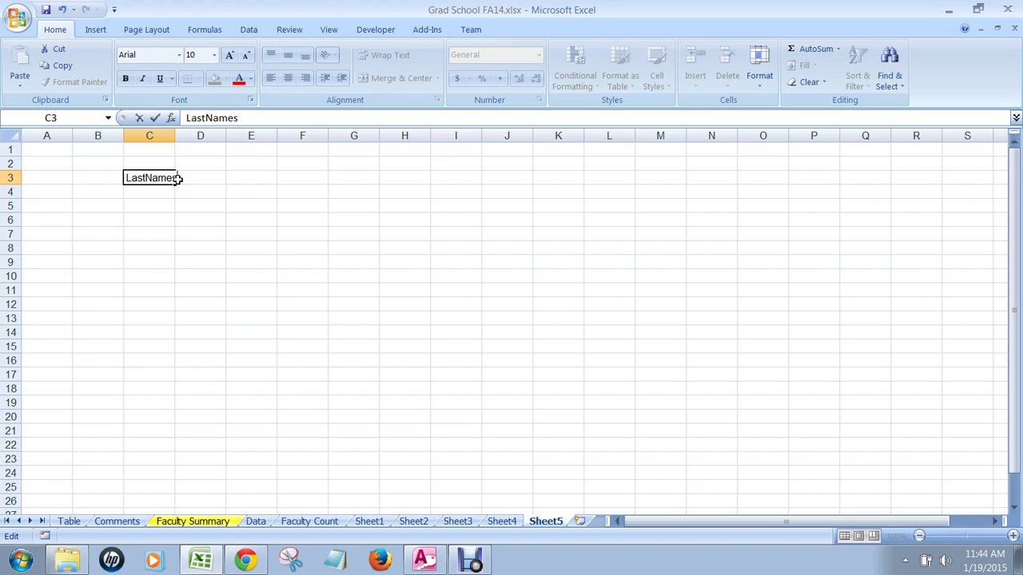
key(BackSpace)
key(BackSpace)
key(BackSpace)
key(BackSpace)
key(BackSpace)
key(BackSpace)
key(BackSpace)
key(BackSpace)
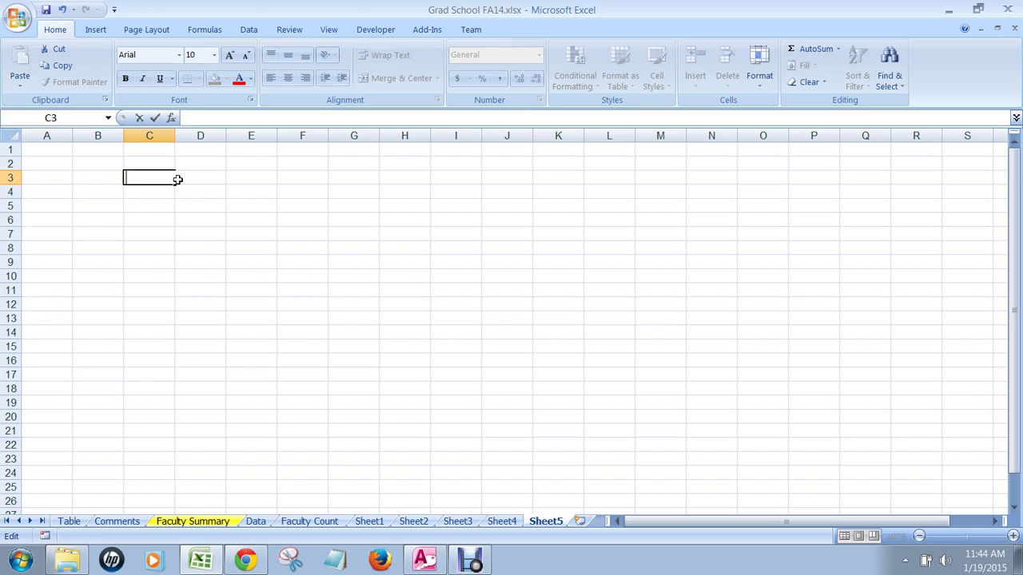
text(IDNums)
key(Return)
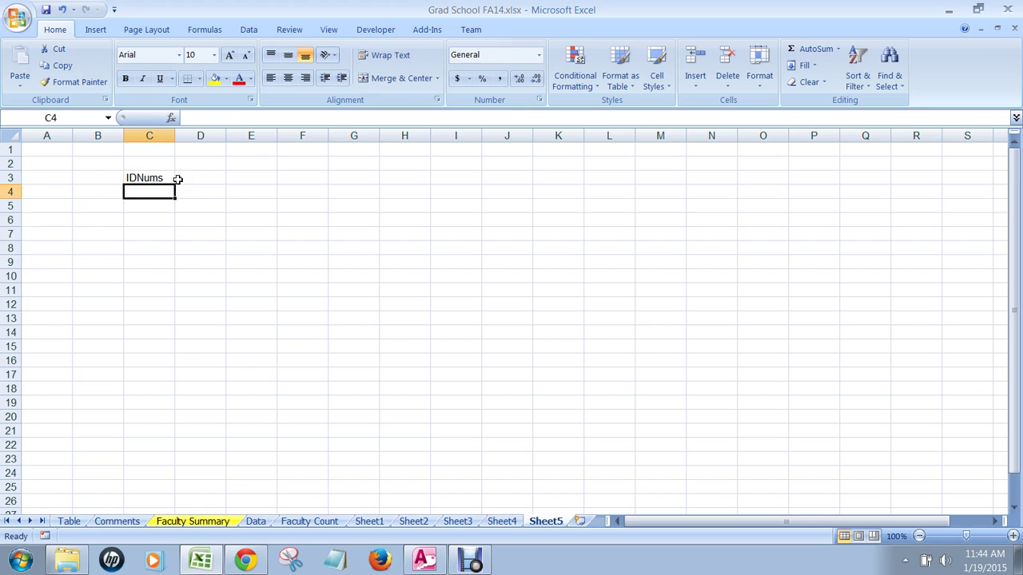
key(Return)
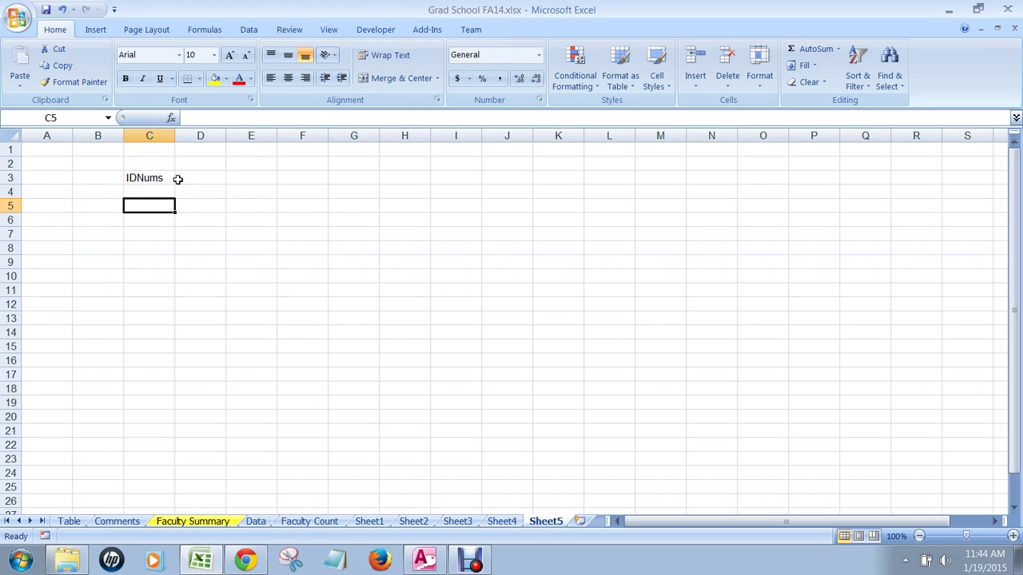
List the IDs 1, 2, 4, 5 and 7 in C5:C9.
text(1)
key(Return)
text(2)
key(Return)
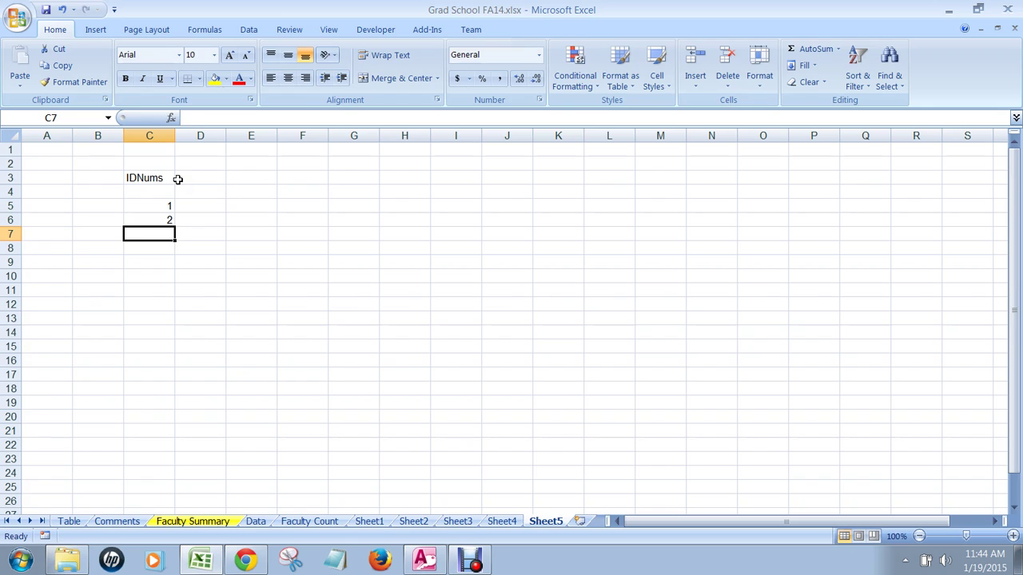
text(4)
key(Return)
text(57)
key(Return)
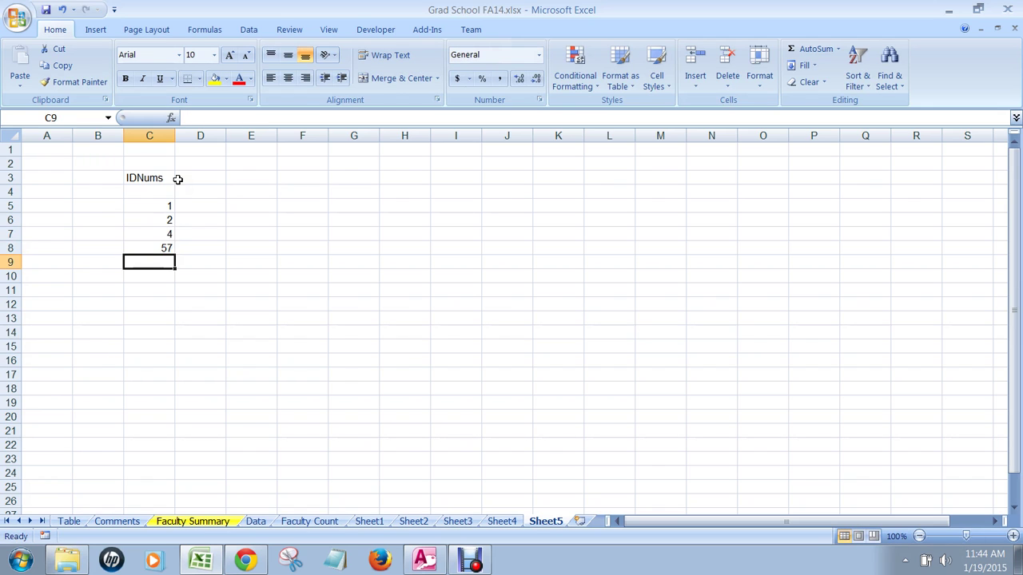
key(Up)
text(5)
key(Return)
text(7)
key(Up)
key(Up)
key(Up)
key(Up)
key(Up)
key(Up)
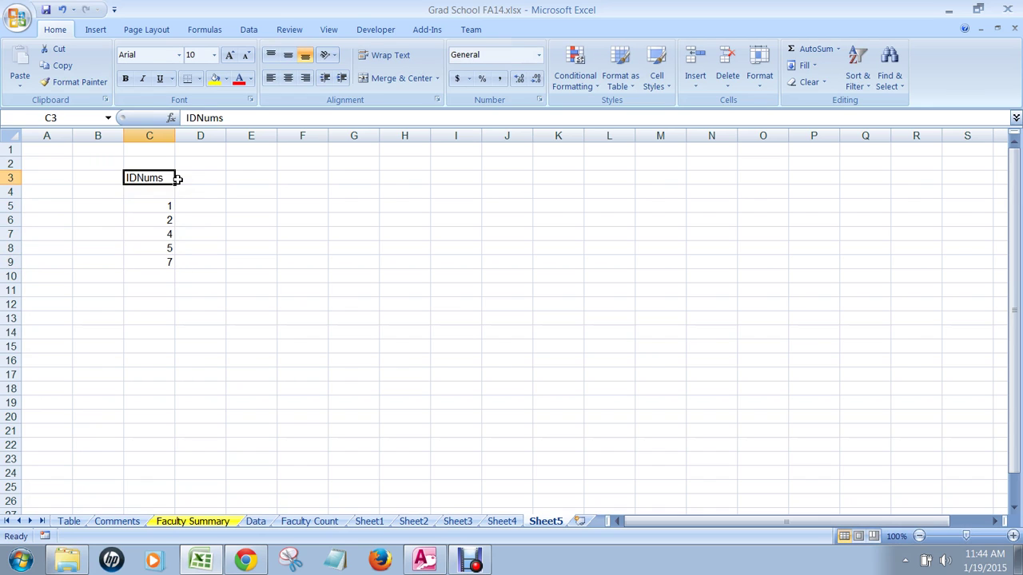
Add the heading Lastname in D3 beside the IDNums column.
key(Right)
text(Lastname)
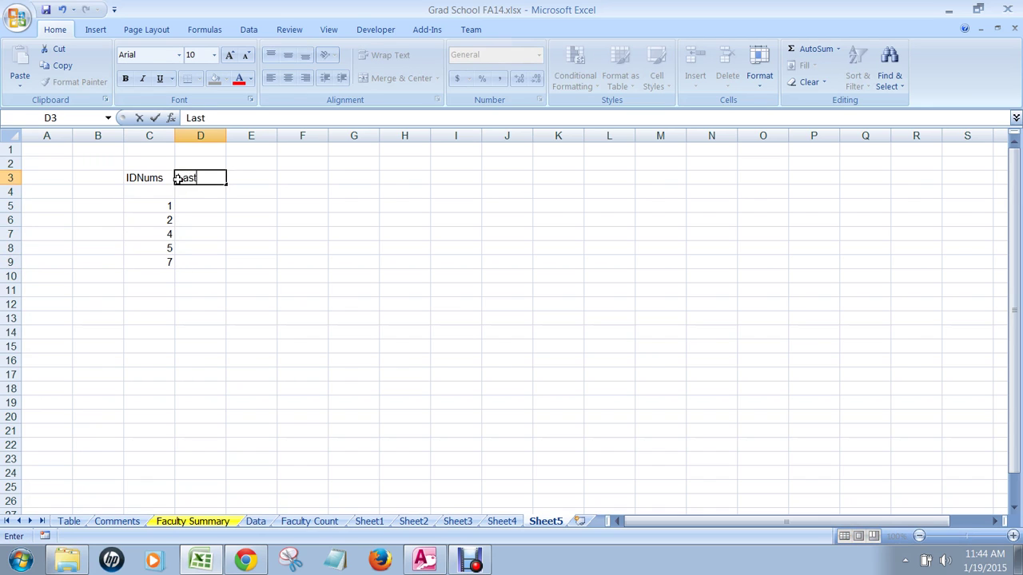
key(Return)
key(Return)
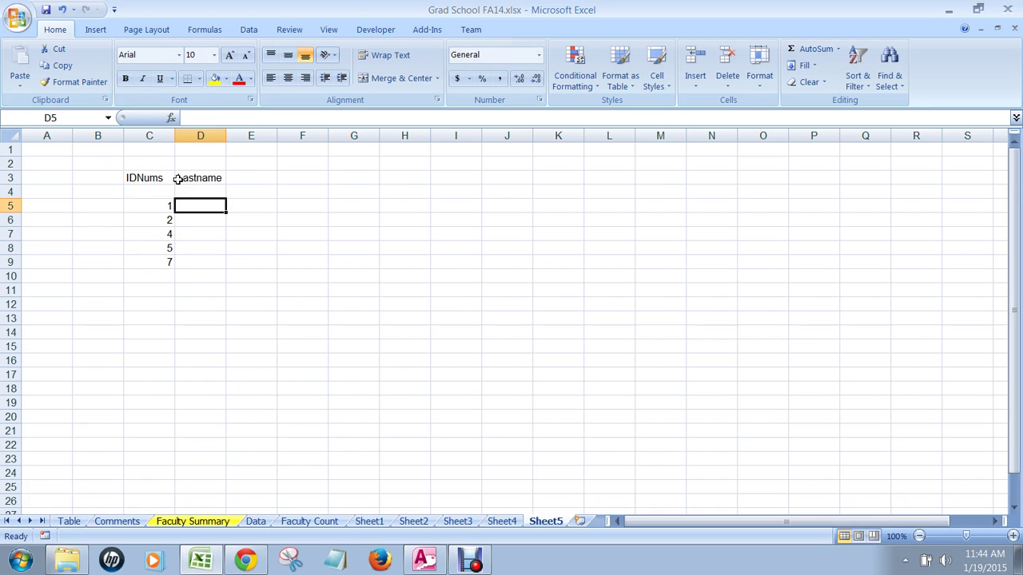
key(Up)
key(Up)
key(Right)
key(Right)
key(Right)
key(Right)
key(Right)
key(Right)
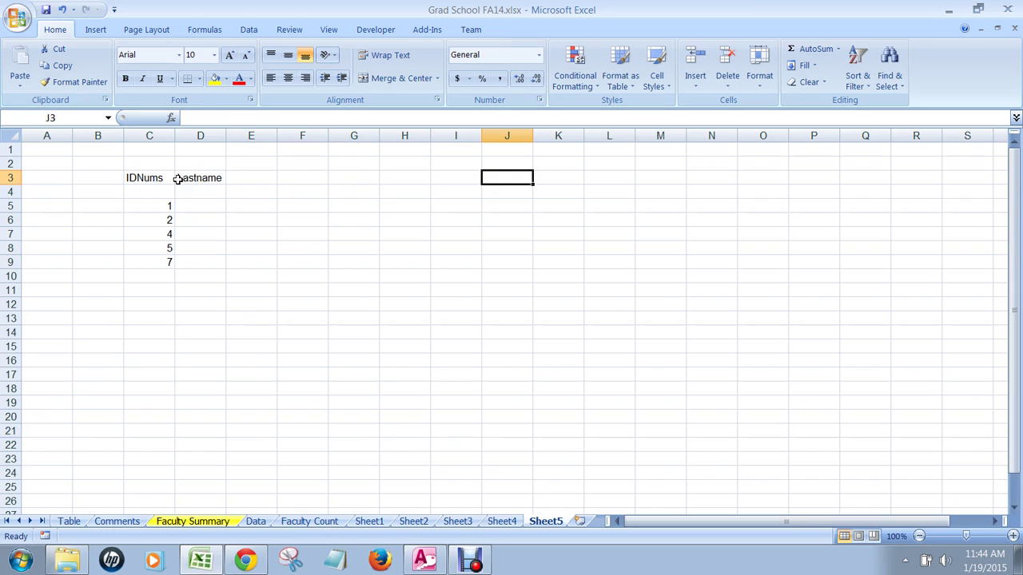
Head J3 with IDNums and fill J5:J14 with the IDs 1 through 10.
text(I)
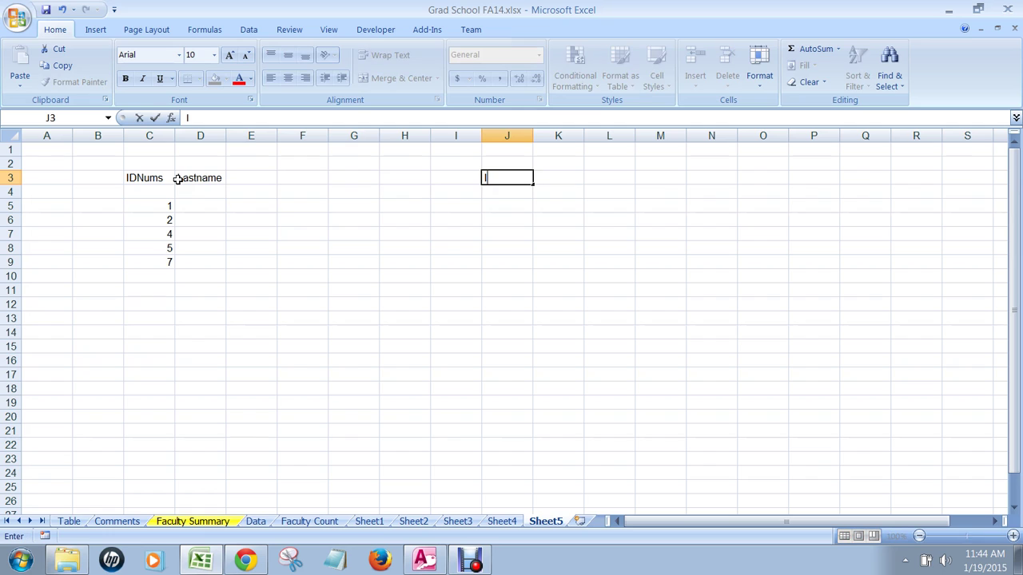
text(DNums)
key(Return)
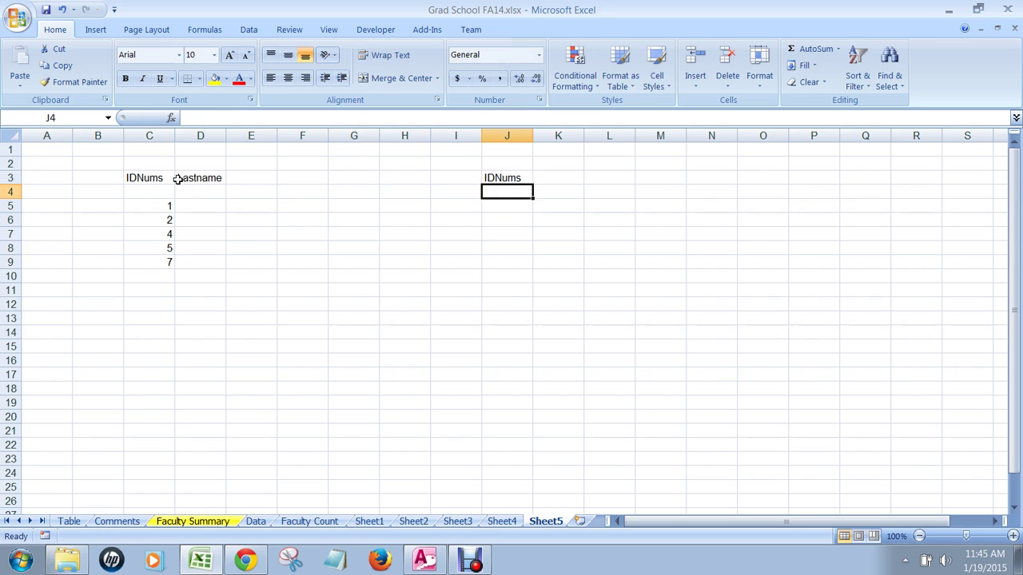
key(Down)
text(1 )
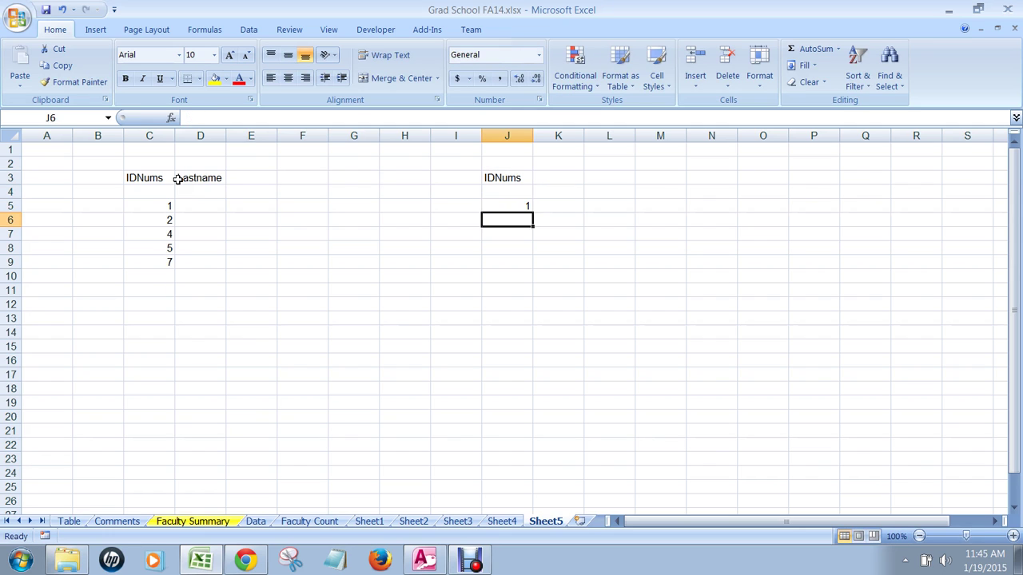
text(2 3 4 5 6 7 8)
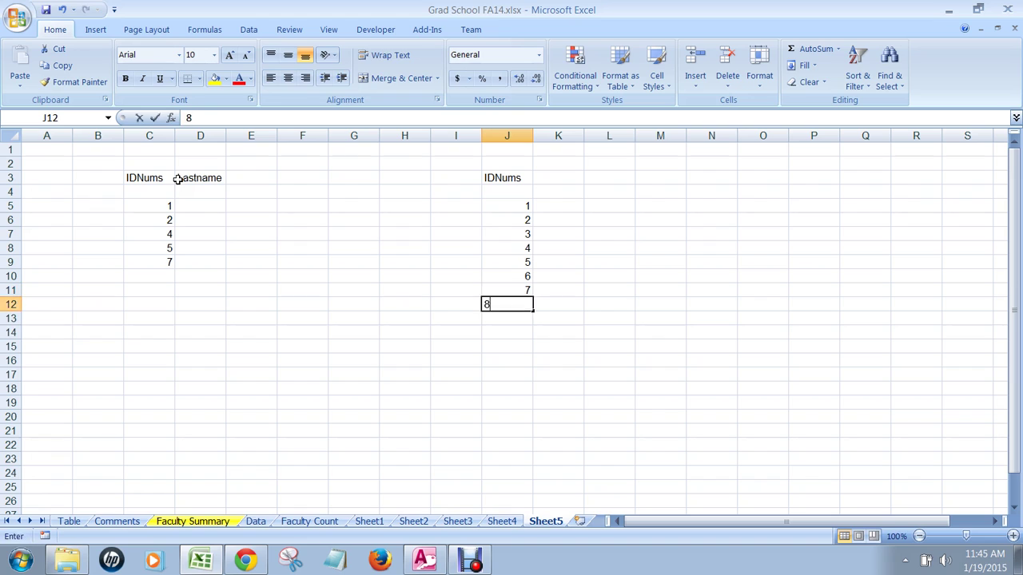
text( 9 0)
key(Up)
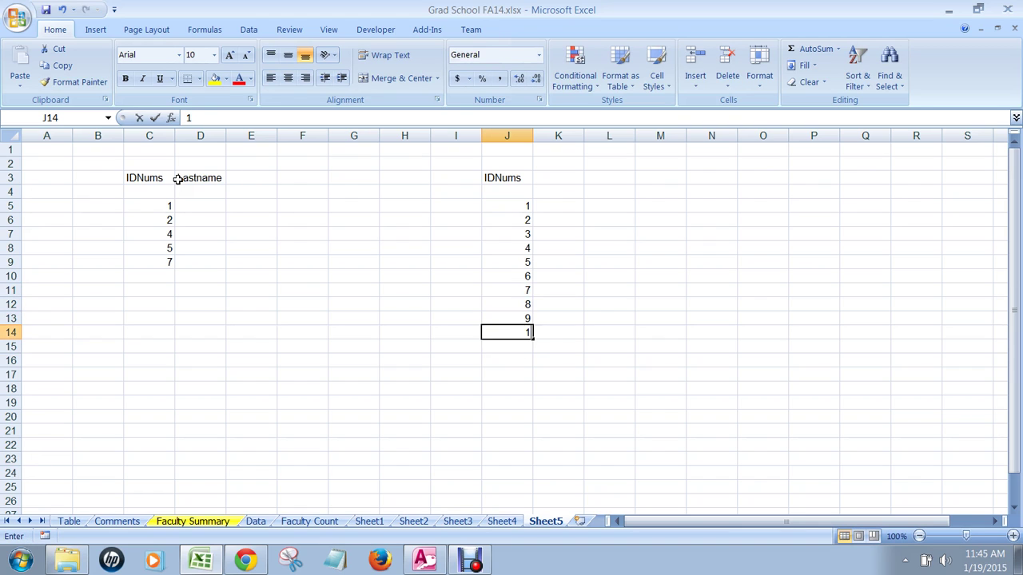
text(10)
key(Up)
key(Up)
key(Up)
key(Up)
key(Up)
key(Up)
key(Up)
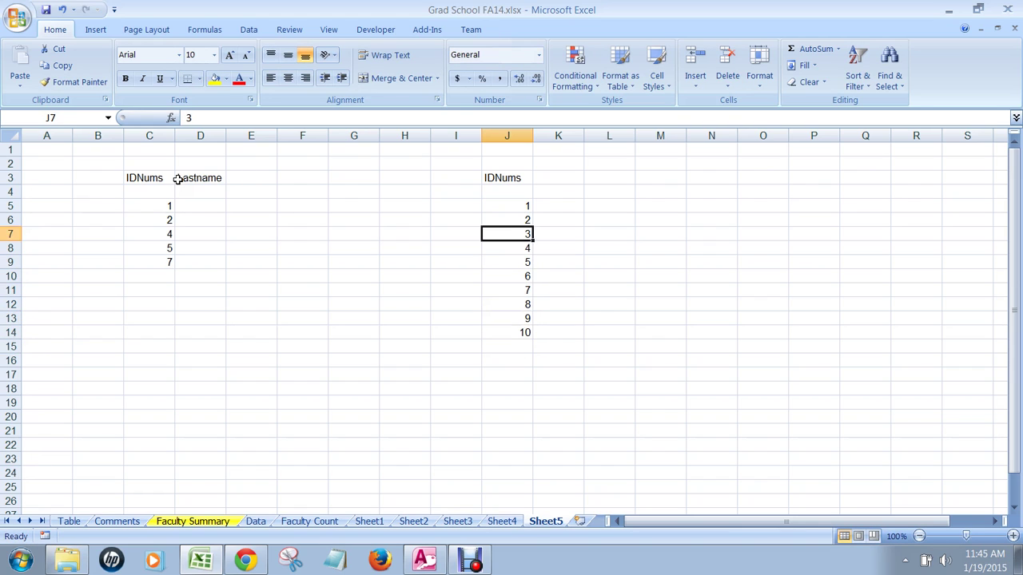
key(Up)
key(Up)
Enter last names Smith, Jones, Abes, Ramirez, Johnson and Sanders in K5:K10.
key(Right)
text(Smith)
key(Return)
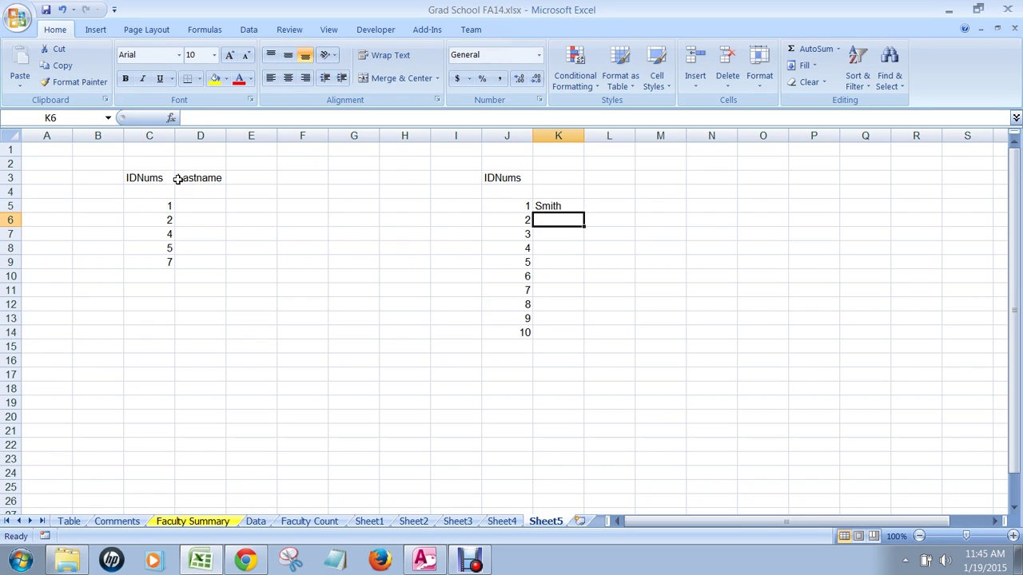
text(Jones)
key(Return)
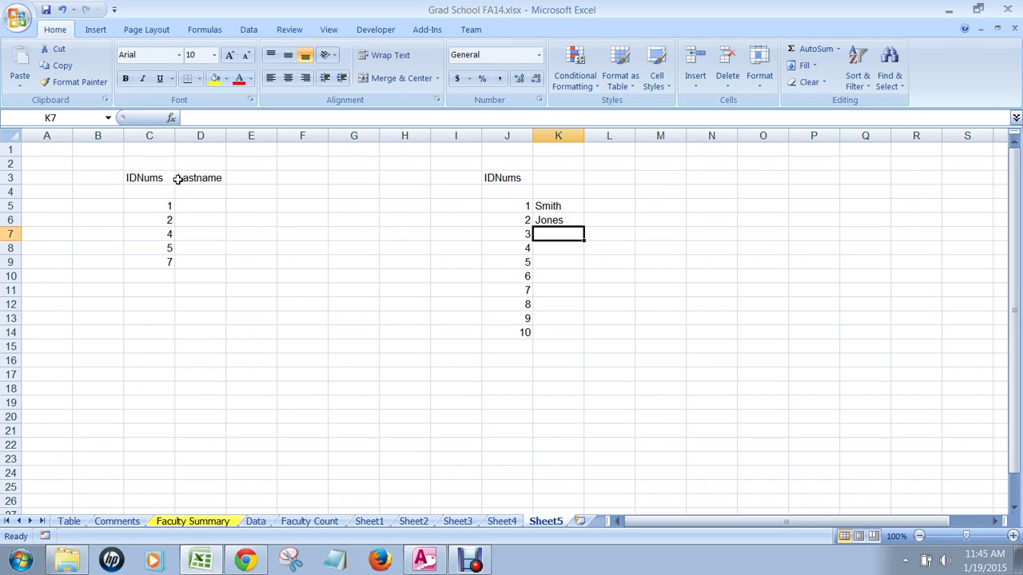
text(Abes)
key(Return)
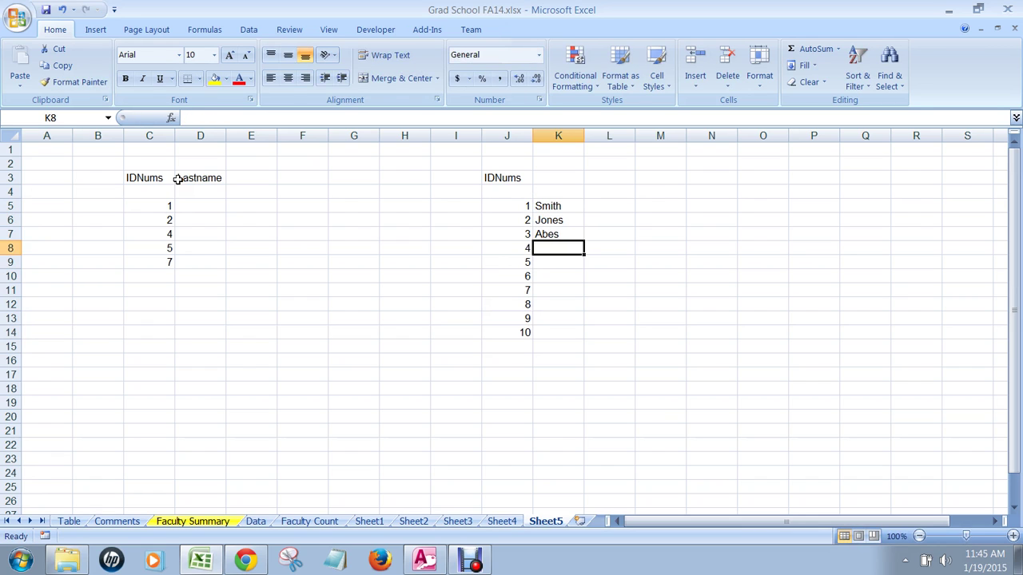
text(Ramirez)
key(Return)
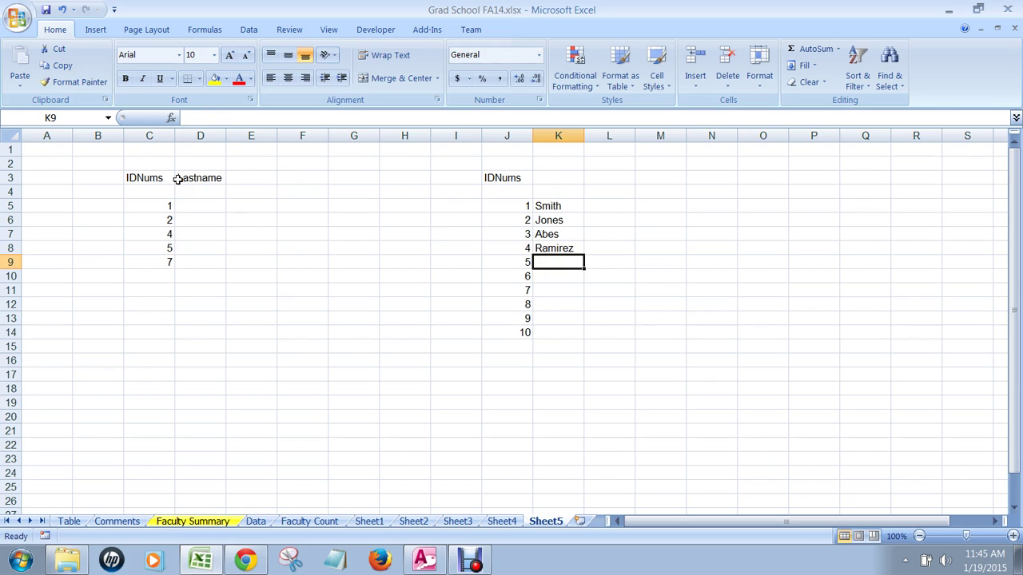
text(Johnson)
key(Return)
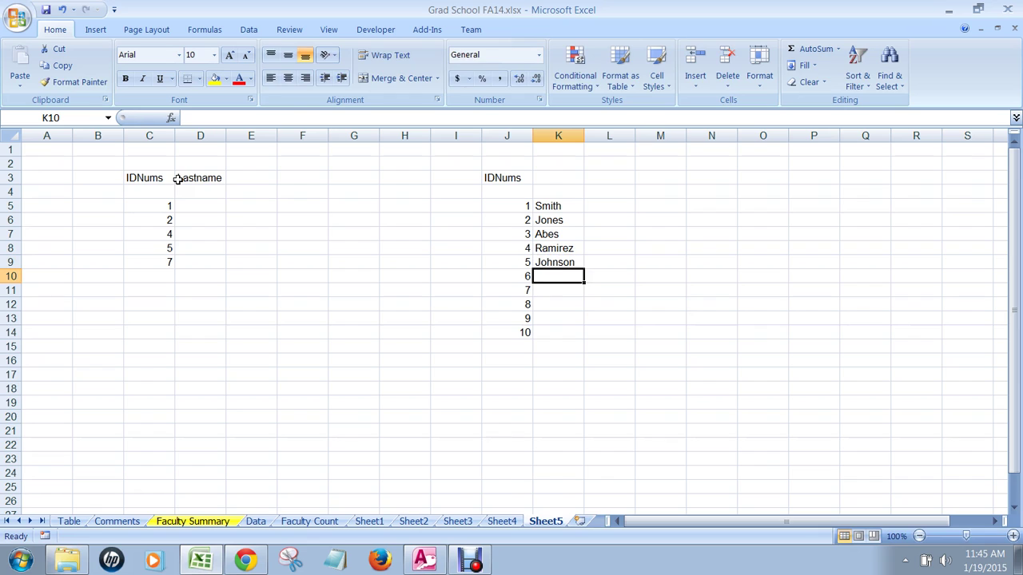
text(S)
key(BackSpace)
key(BackSpace)
text(Sanders)
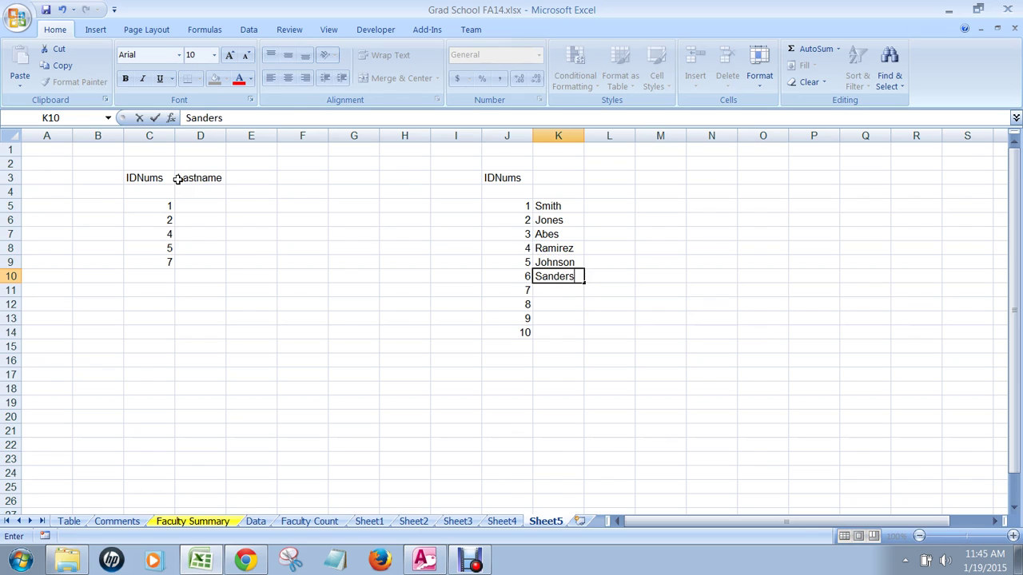
key(Return)
Enter last names Ramos, Morrison, Wilcox and Ferraro in K11:K14.
text(Ramos)
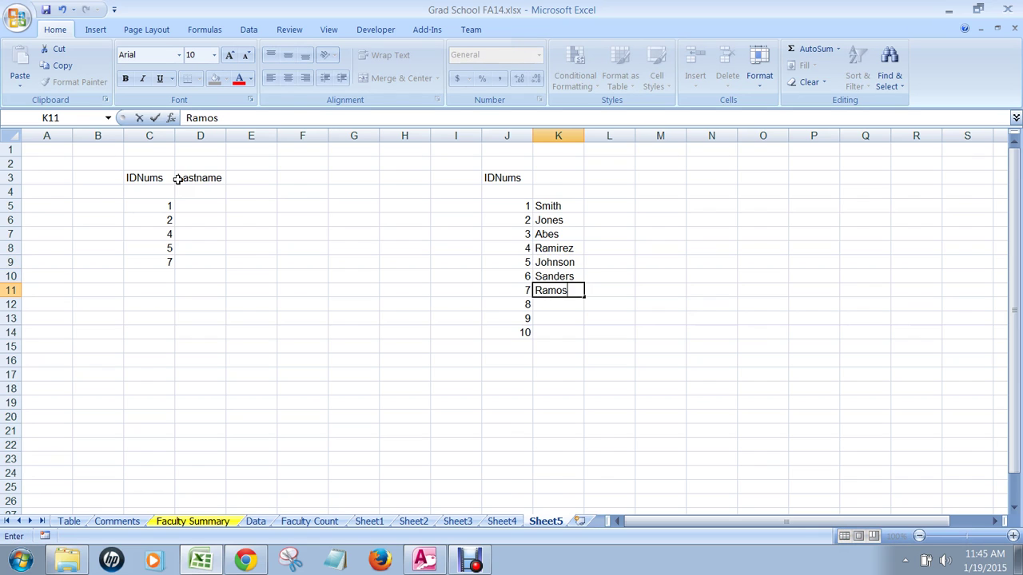
key(Return)
text(Morrison)
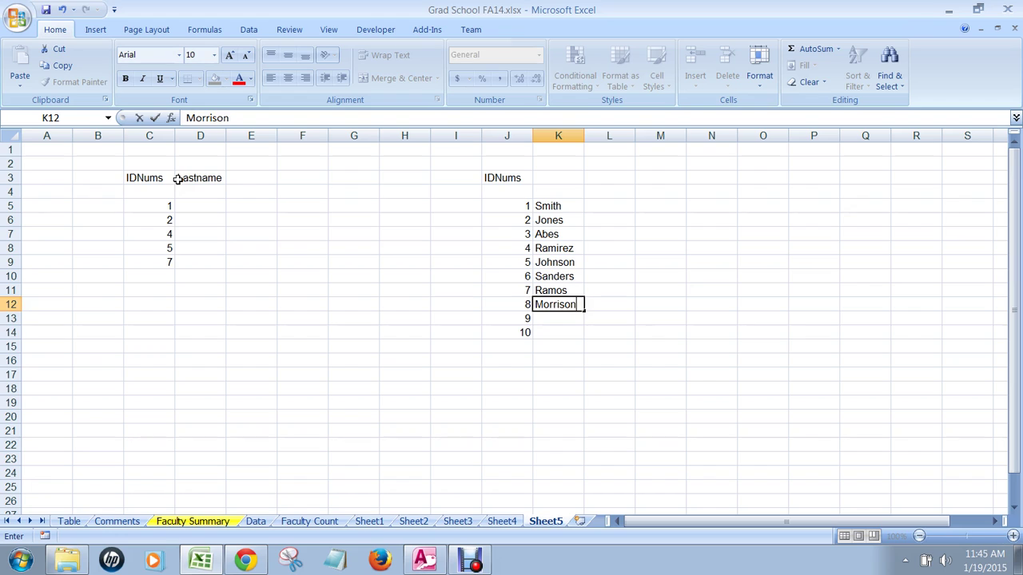
key(Return)
text(Wil)
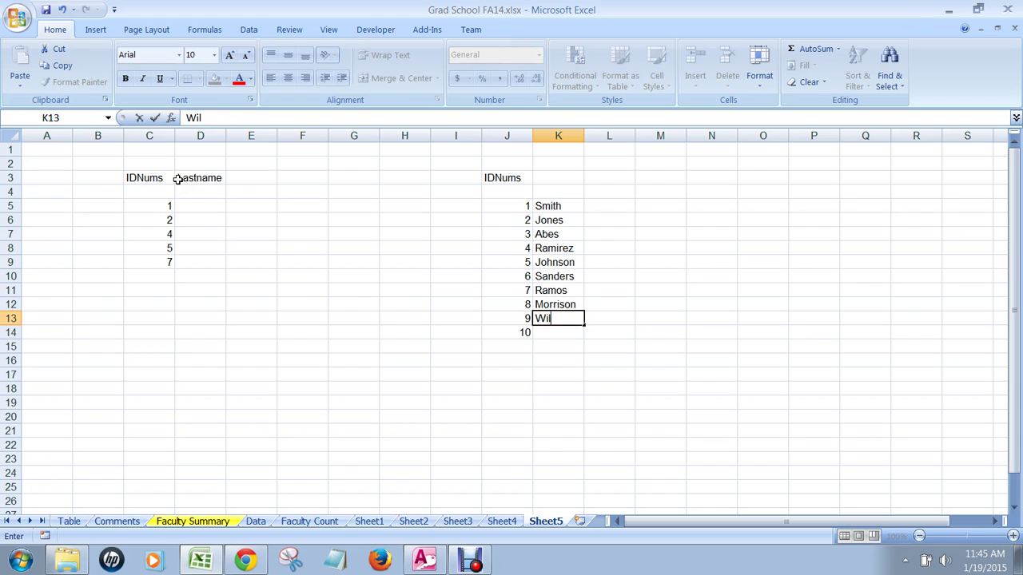
text(cox)
key(Return)
text(Ferraro)
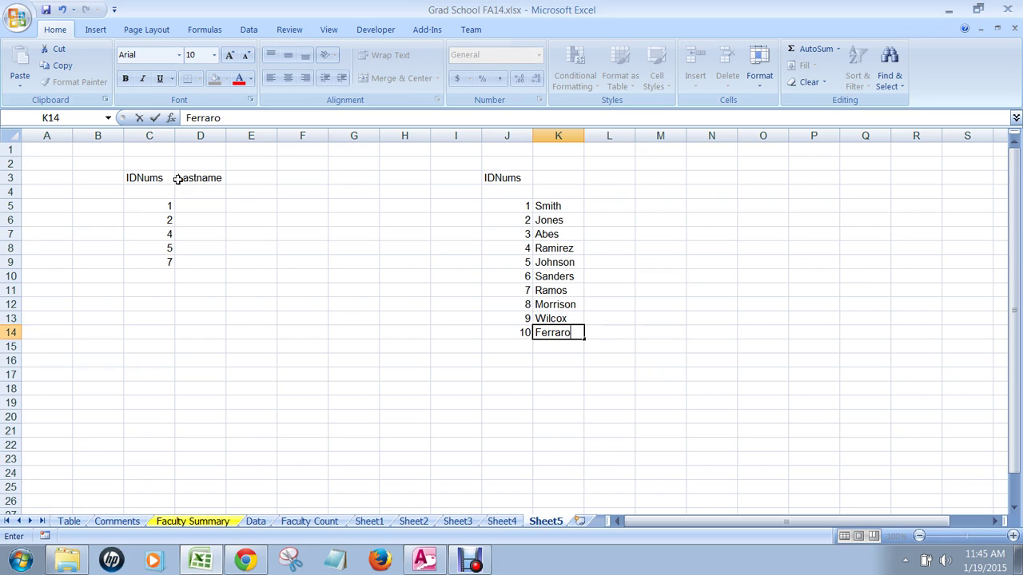
key(Return)
key(Up)
key(Up)
key(Up)
key(Up)
key(Up)
key(Up)
key(Up)
key(Up)
key(Up)
key(Up)
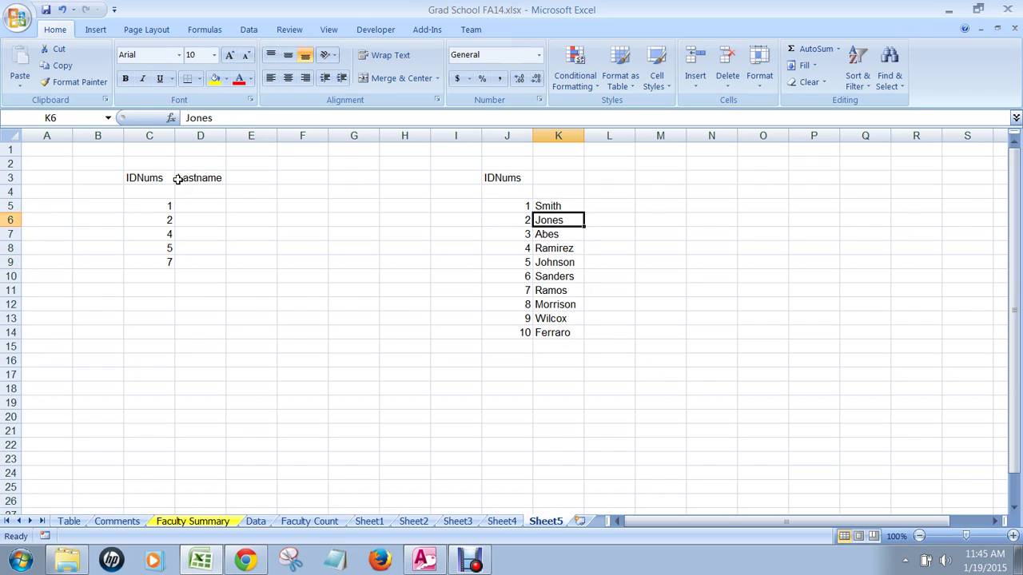
key(Left)
key(Left)
key(Left)
key(Left)
key(Left)
key(Left)
key(Left)
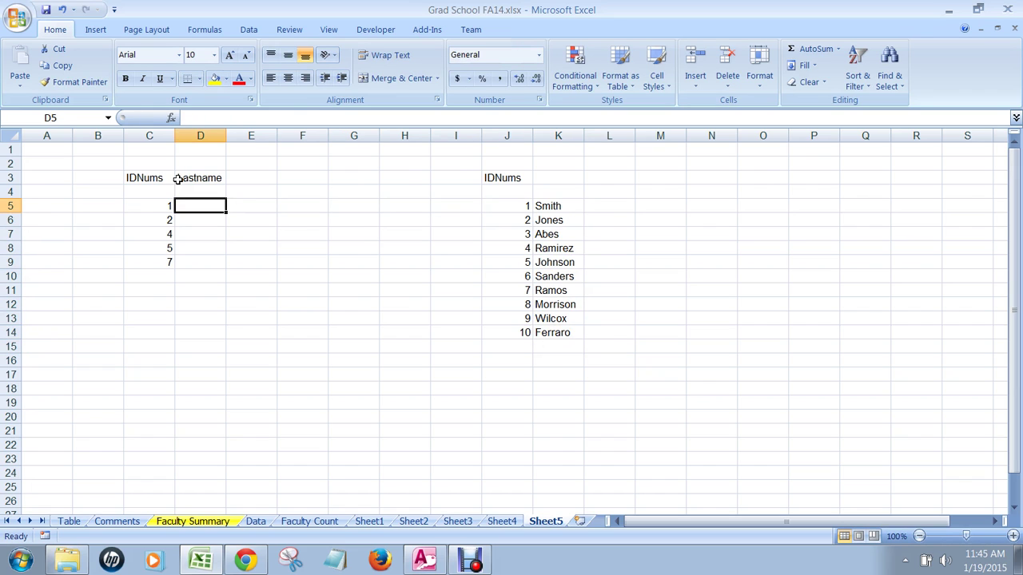
key(Left)
key(Down)
key(Down)
key(Down)
key(Down)
key(Up)
key(Up)
key(Up)
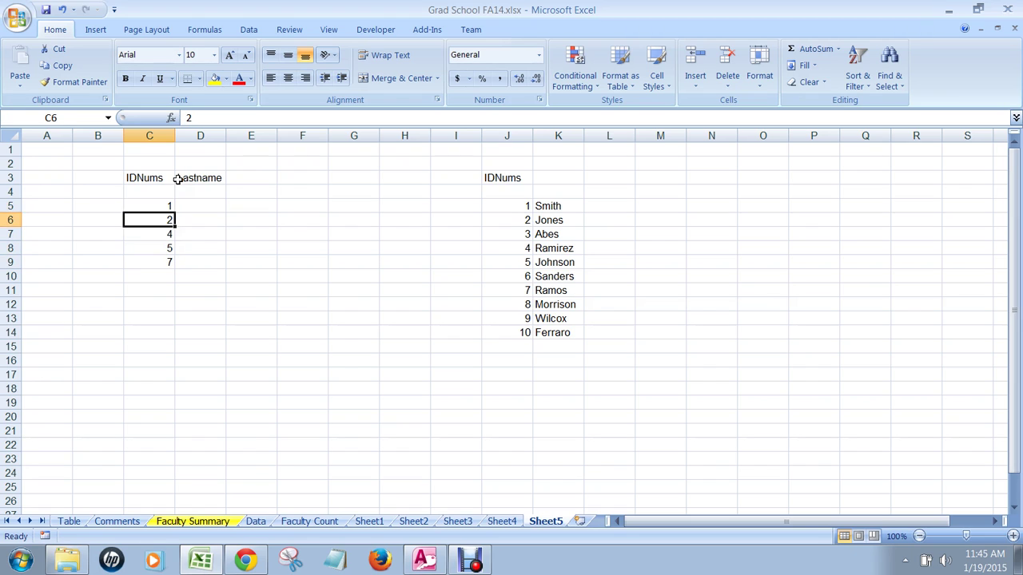
key(Up)
key(Right)
key(Right)
key(Right)
key(Right)
key(Right)
key(Right)
key(Right)
key(Right)
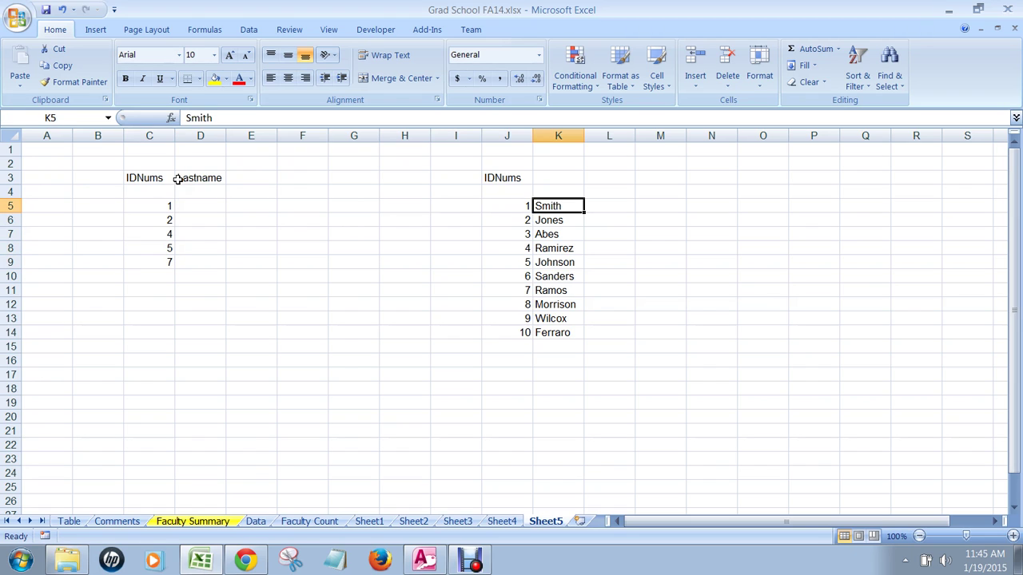
key(Down)
key(Down)
key(Down)
key(Down)
key(Down)
key(Down)
key(Down)
key(Down)
key(Down)
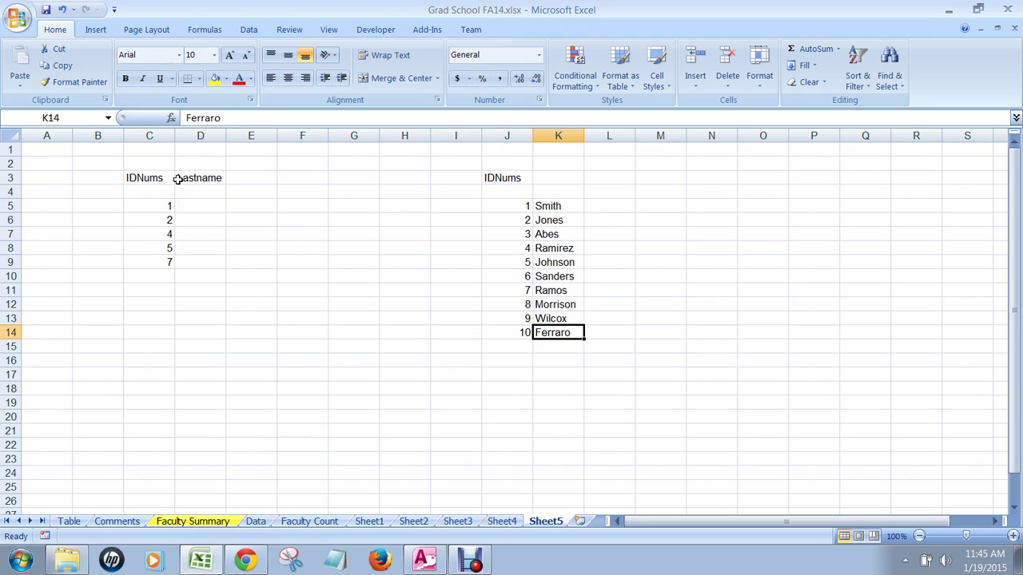
key(Up)
key(Up)
key(Up)
key(Up)
key(Up)
key(Up)
key(Up)
key(Left)
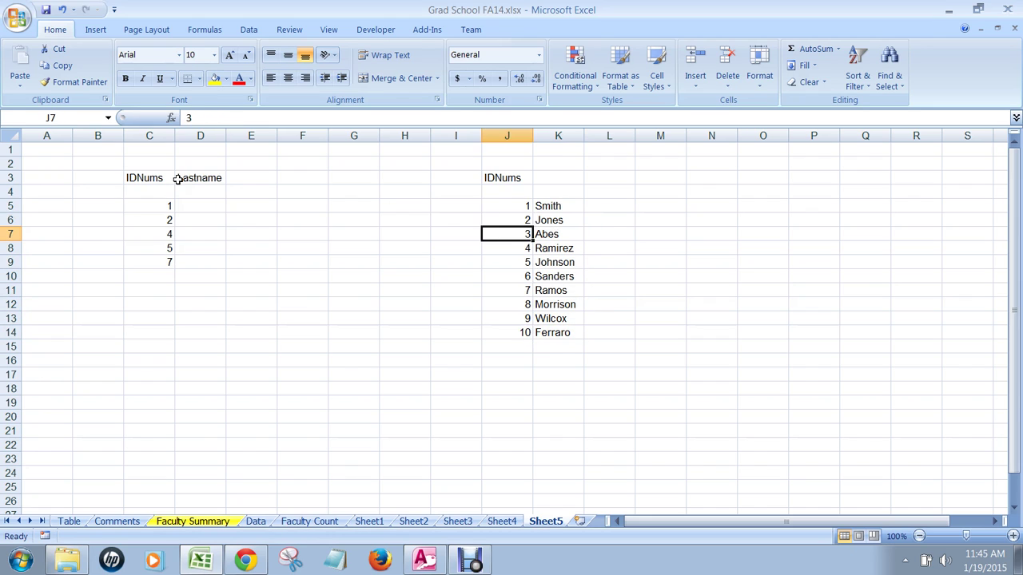
key(Left)
key(Left)
key(Left)
key(Left)
key(Left)
key(Left)
key(Up)
key(Up)
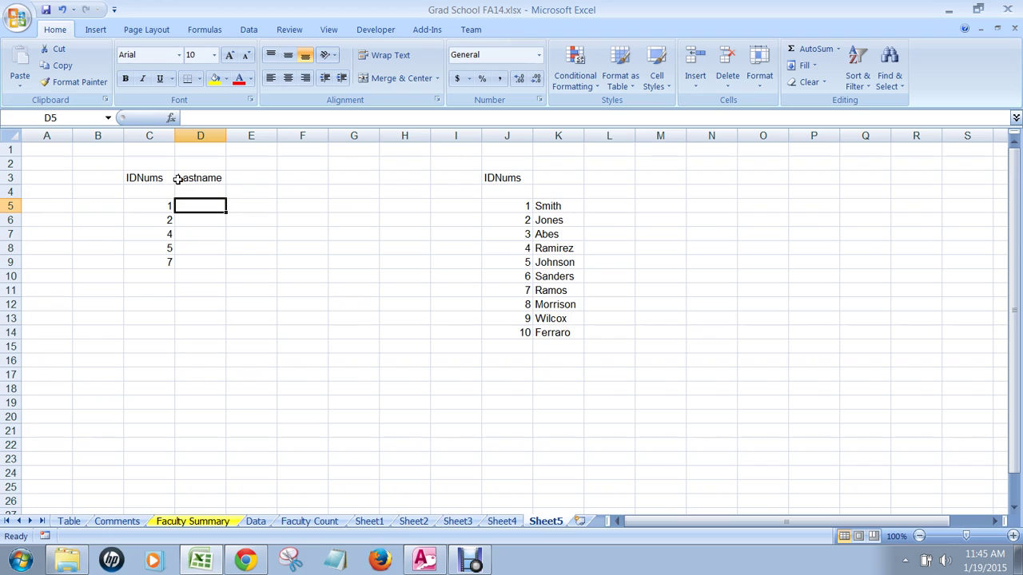
Label the lookup table headers LastName in K3 and Degree in L3.
key(Right)
key(Right)
key(Right)
key(Right)
key(Right)
key(Right)
key(Right)
key(Right)
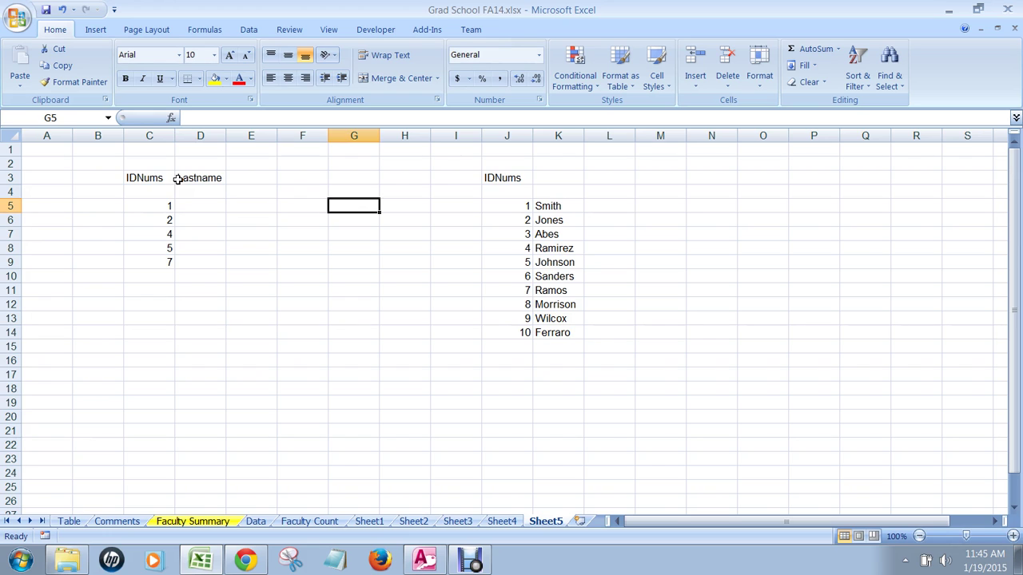
key(Up)
key(Up)
key(Left)
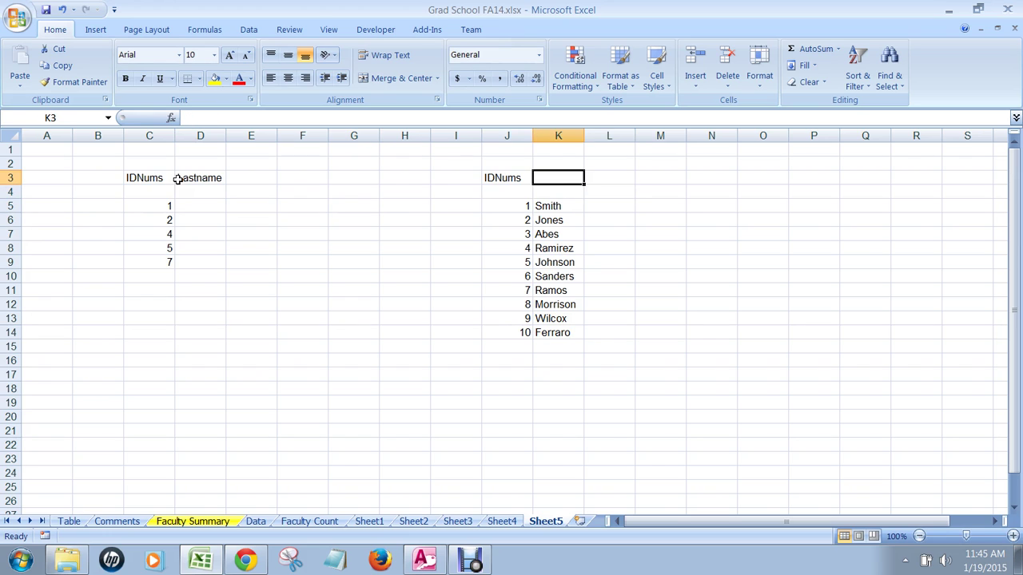
text(L:a)
key(BackSpace)
key(BackSpace)
key(BackSpace)
text(L:at)
key(BackSpace)
key(BackSpace)
key(BackSpace)
key(BackSpace)
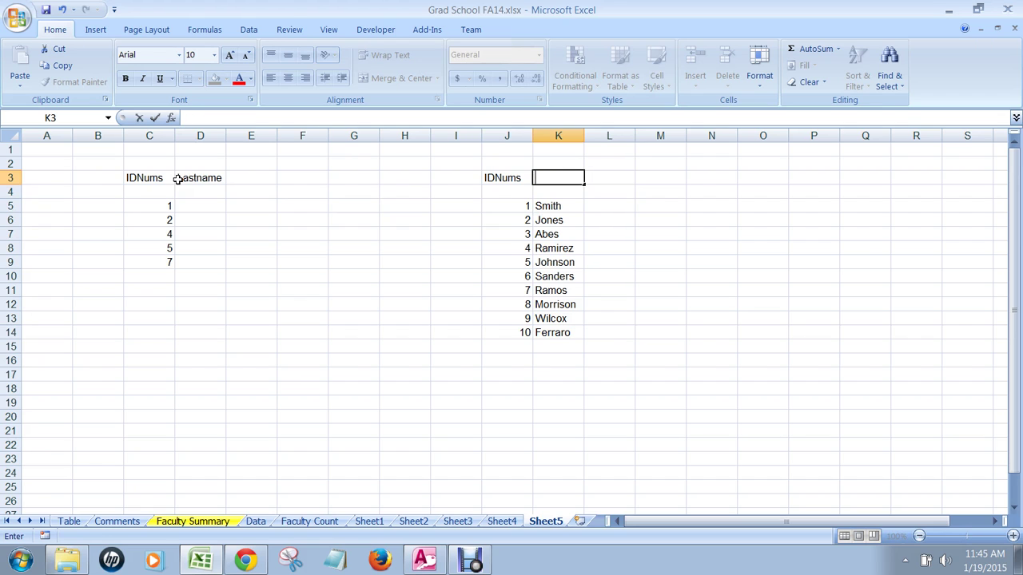
text(LastName)
key(Return)
key(Up)
key(Right)
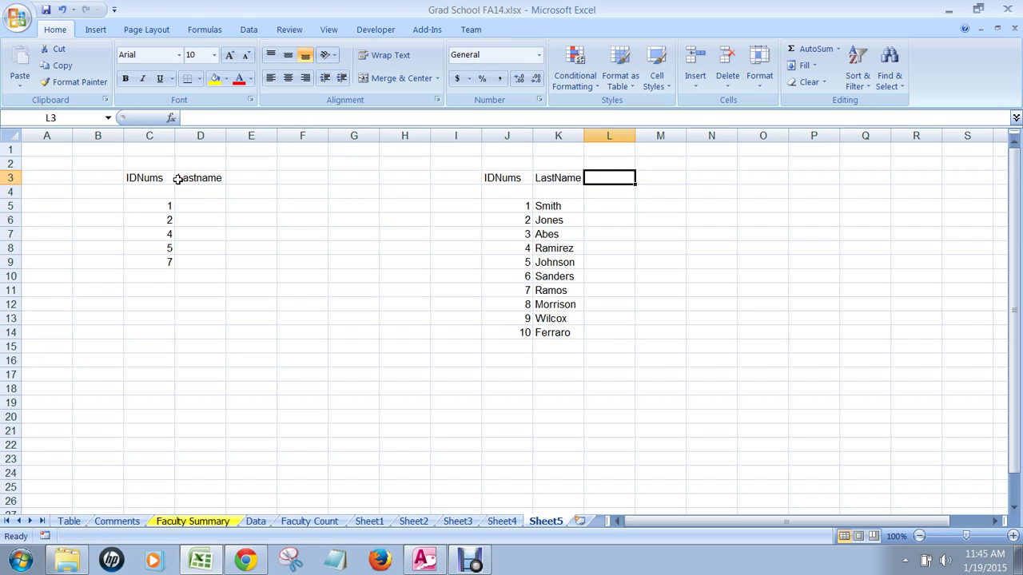
text(Degree)
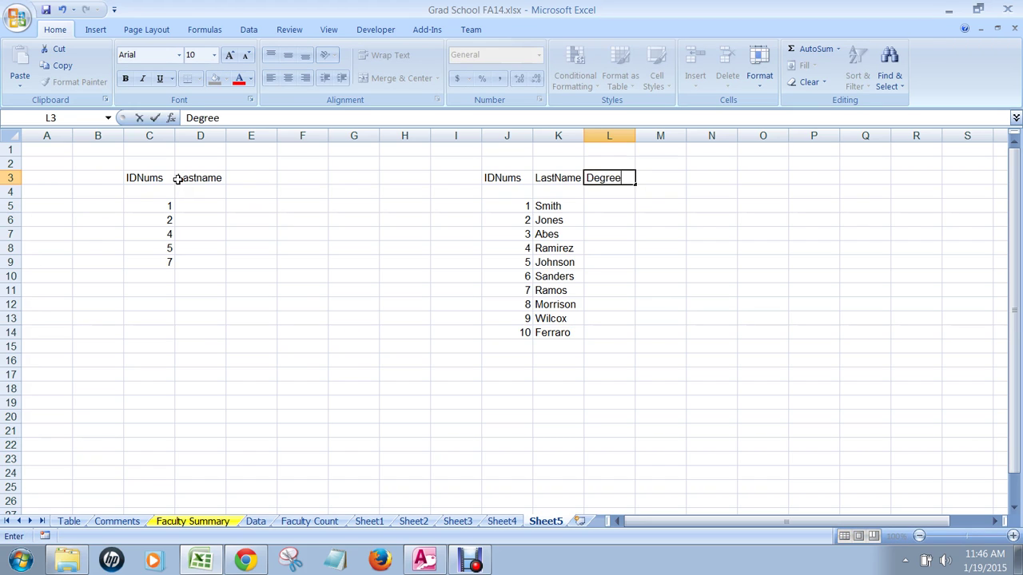
key(Return)
Enter degrees MBA, BA Pscyh, Science, Arts, Music and MBA for IDs 1–6.
key(Down)
text(MBA)
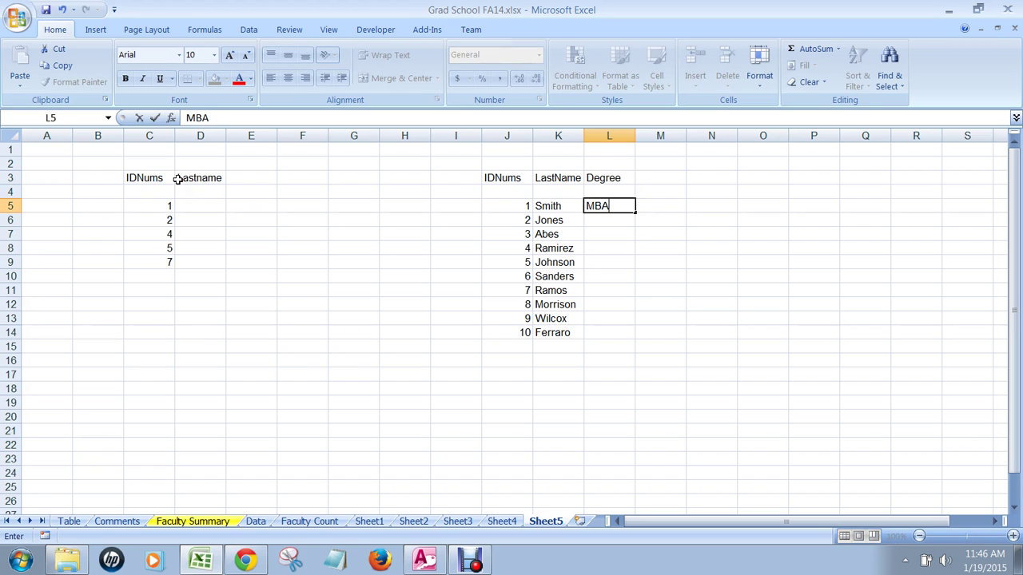
key(Return)
text(BA Pscyh)
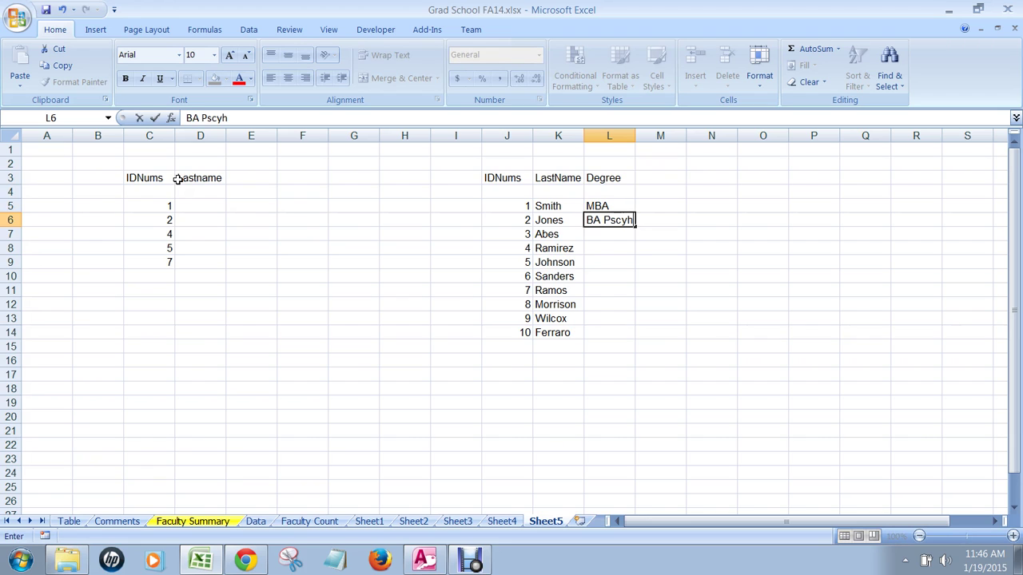
key(Return)
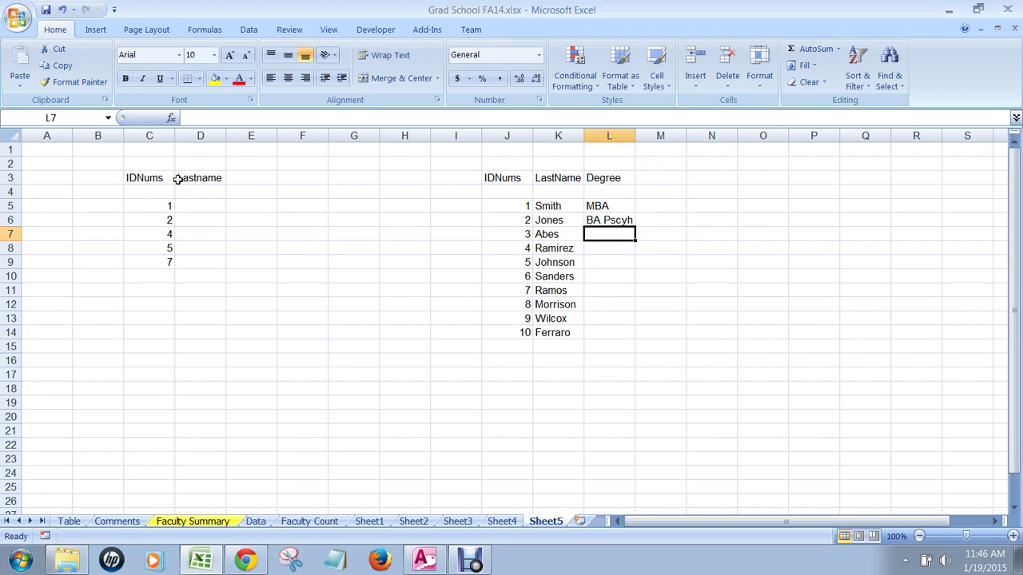
text(CSciences)
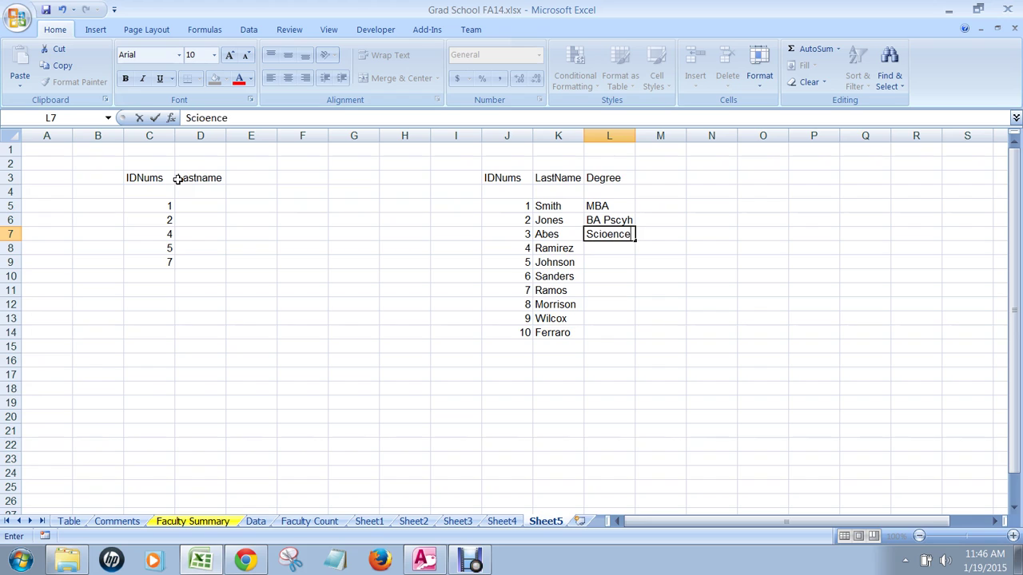
key(BackSpace)
key(BackSpace)
key(BackSpace)
key(BackSpace)
text(nce)
key(Return)
text(Arts)
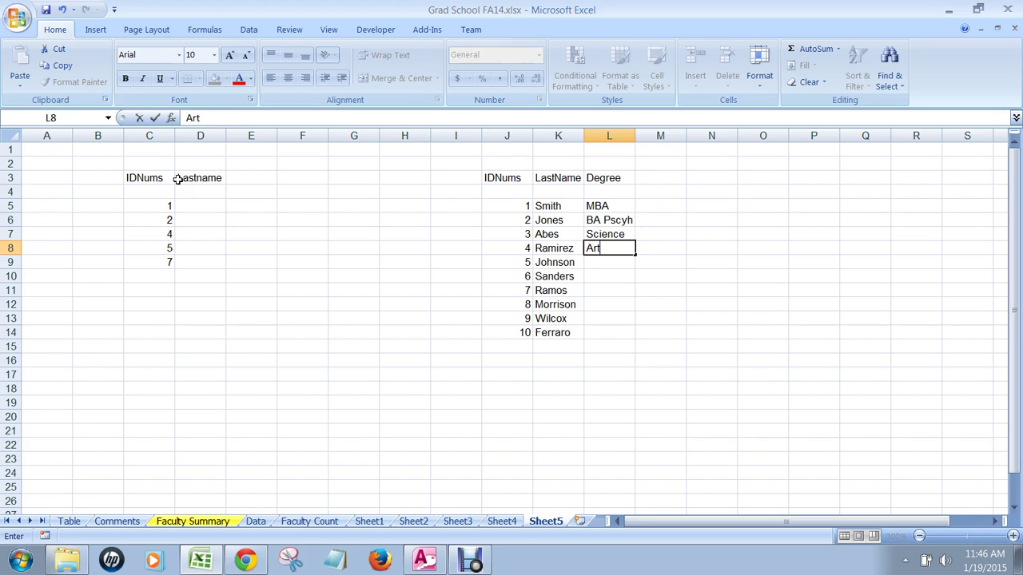
key(Return)
text(Musi)
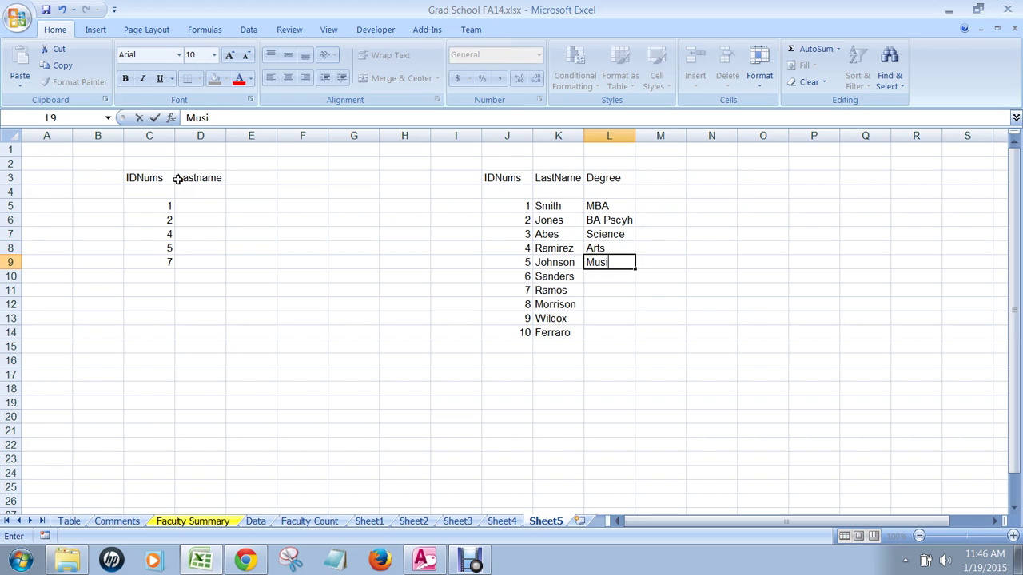
text(oc)
key(Return)
text(BM)
key(BackSpace)
key(BackSpace)
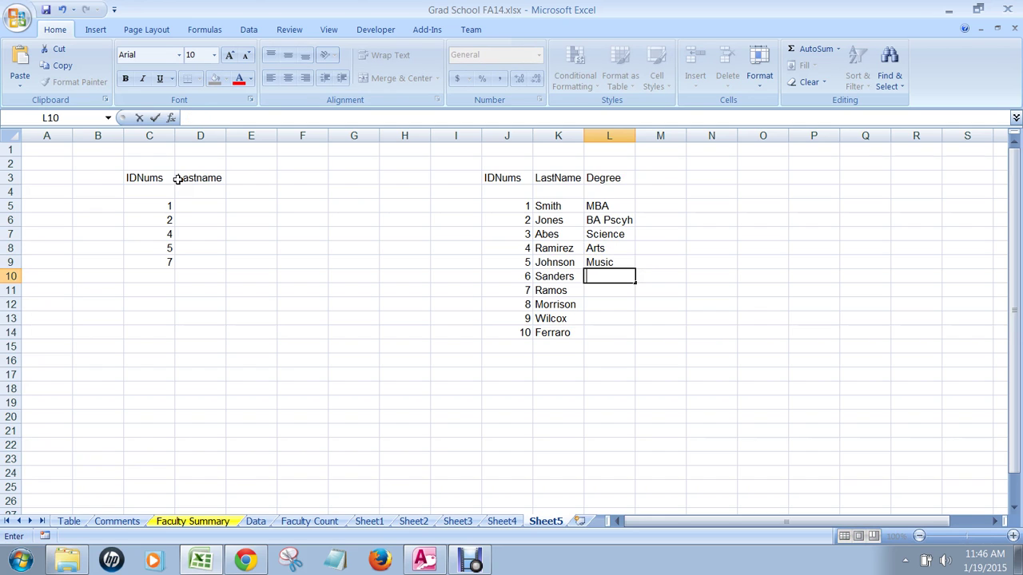
text(MBA)
key(Return)
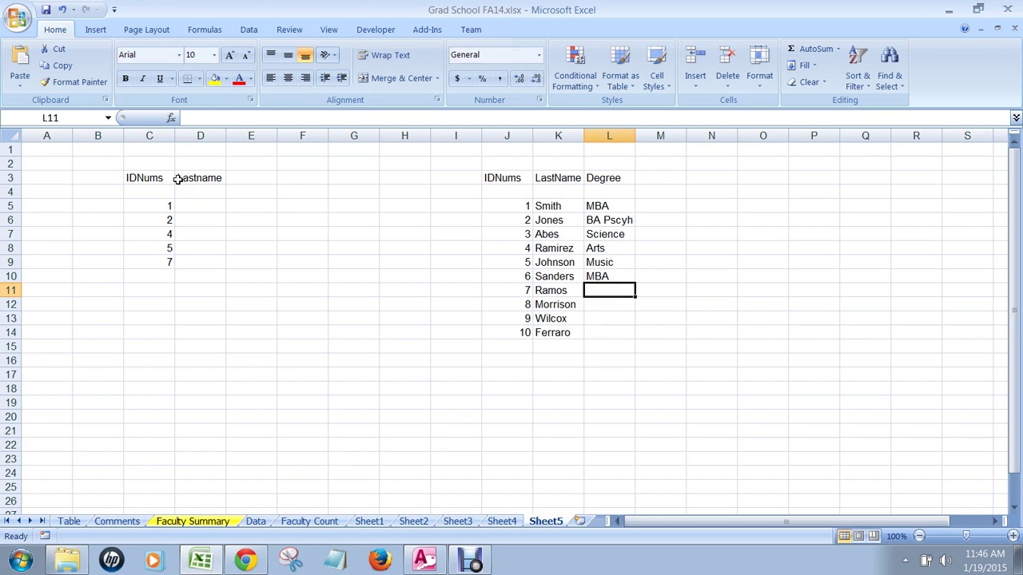
Enter degrees BA Pscyh, PhD, Science Degree and Arts Degrees for IDs 7–10.
text(BA)
key(Return)
text(PhD)
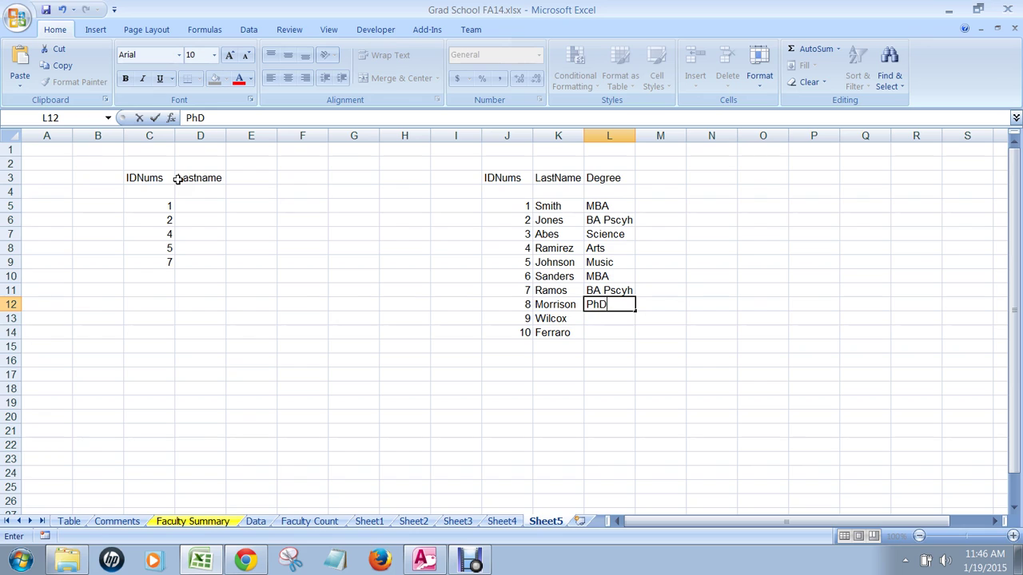
key(Return)
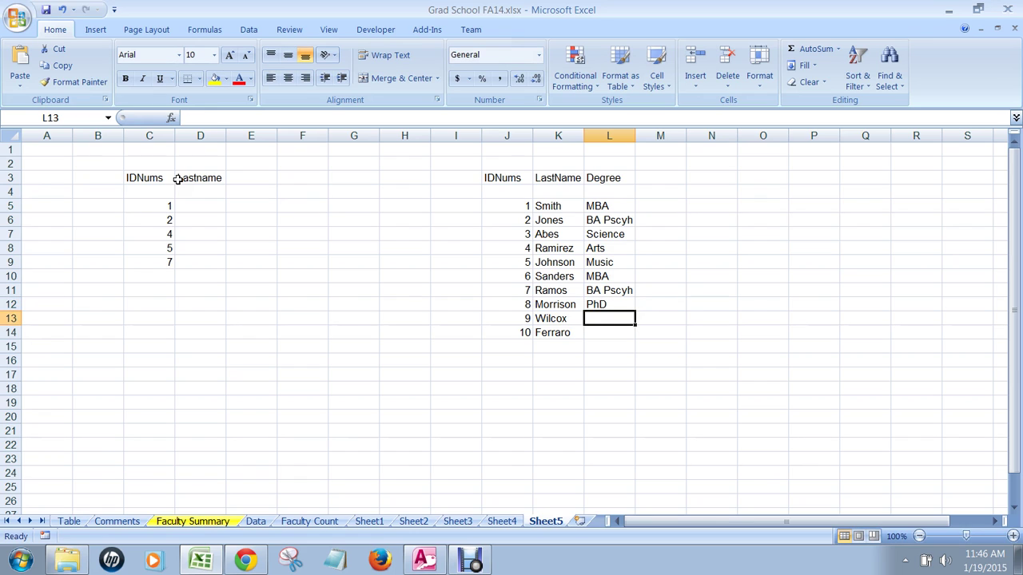
text(Science Degree)
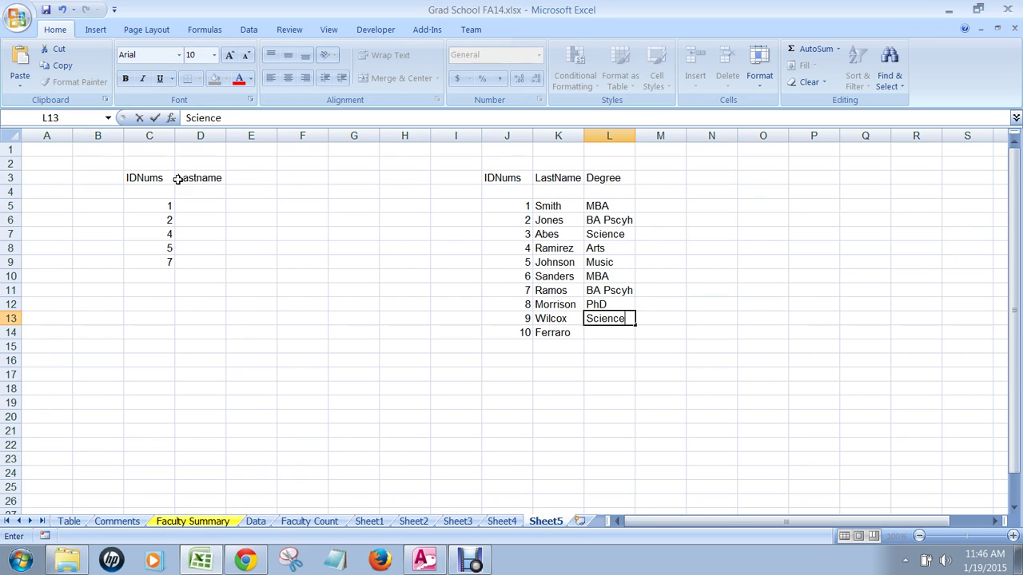
key(Return)
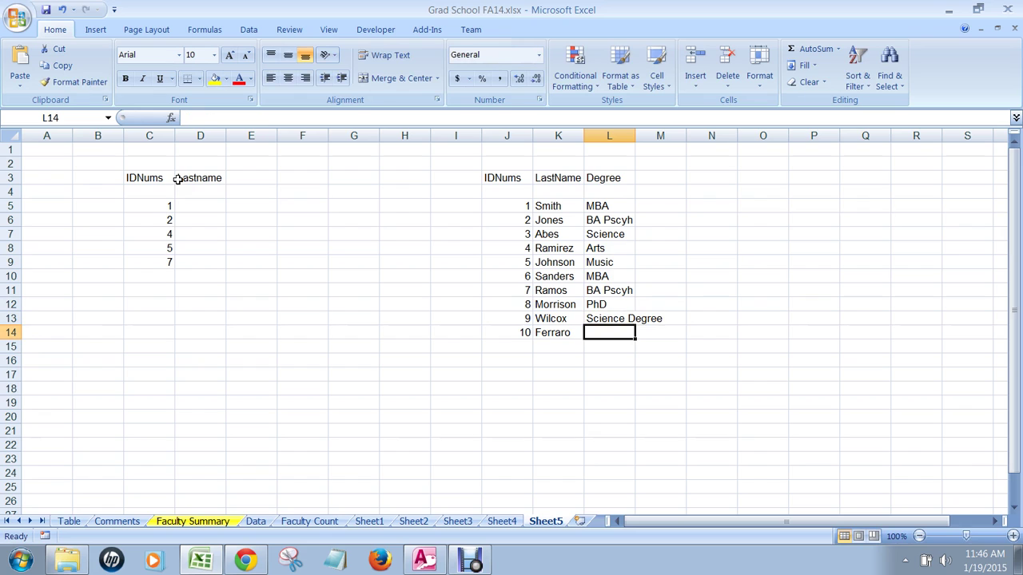
text(Arts Degree)
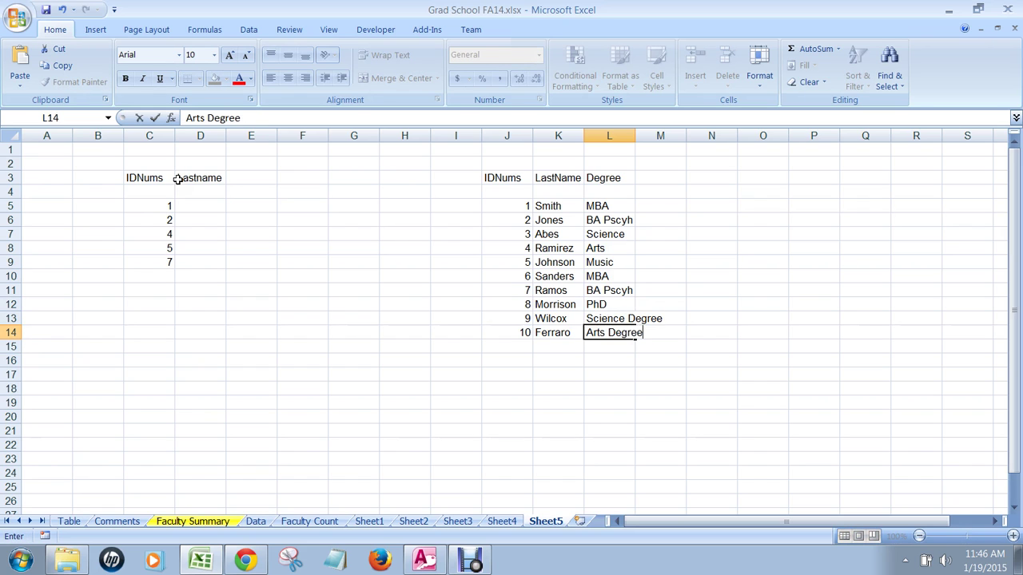
text(s)
key(Return)
key(Up)
key(Up)
key(Up)
key(Up)
key(Up)
key(Up)
key(Up)
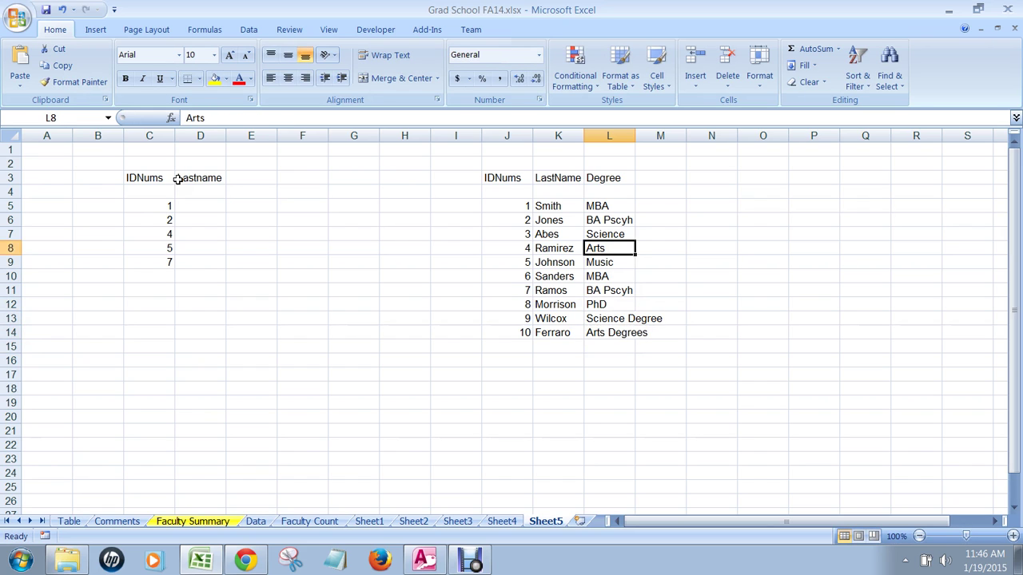
Head M3 with Income and enter 20000, 100000, 30000, 40000, 50000 for IDs 1–5.
key(Up)
key(Up)
key(Up)
key(Up)
key(Up)
key(Right)
text(Income)
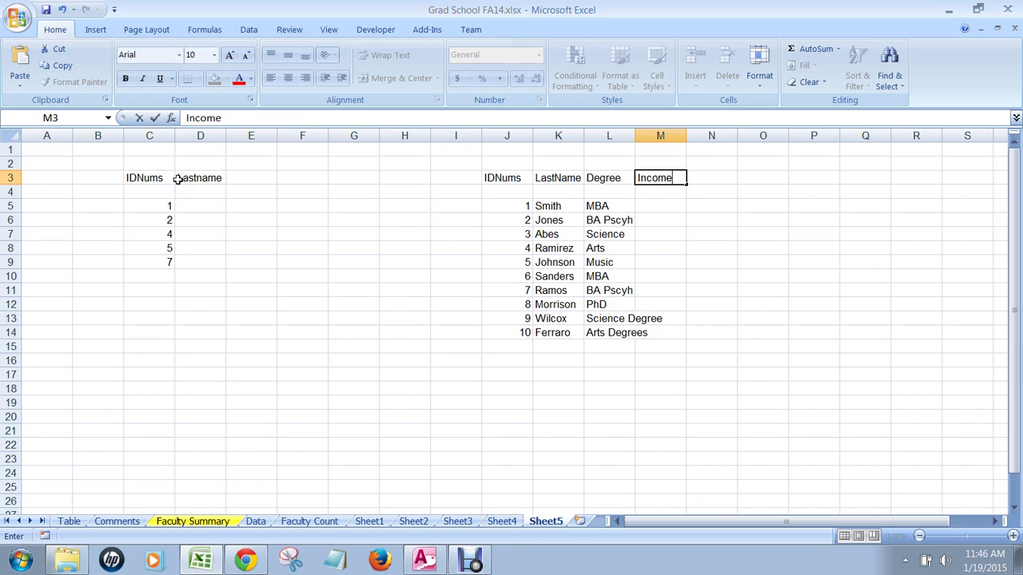
key(Down)
key(Down)
text(29)
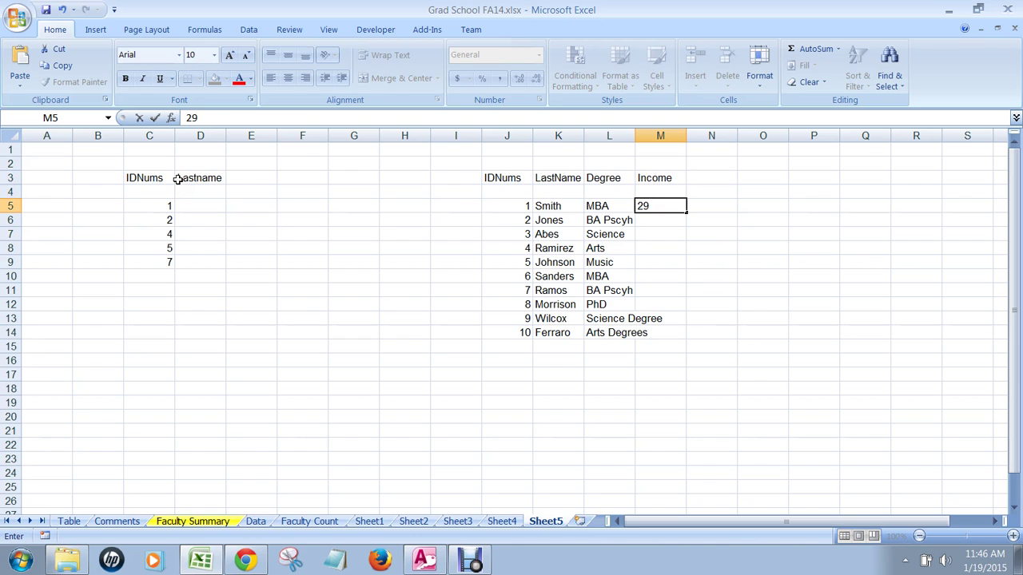
text(000)
key(Return)
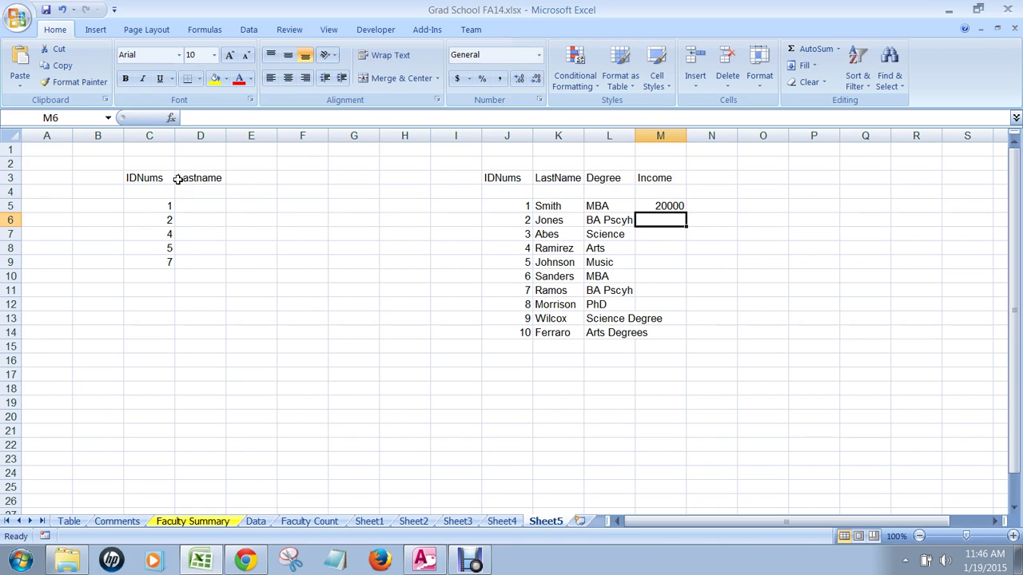
text(100000)
key(Return)
text(30000)
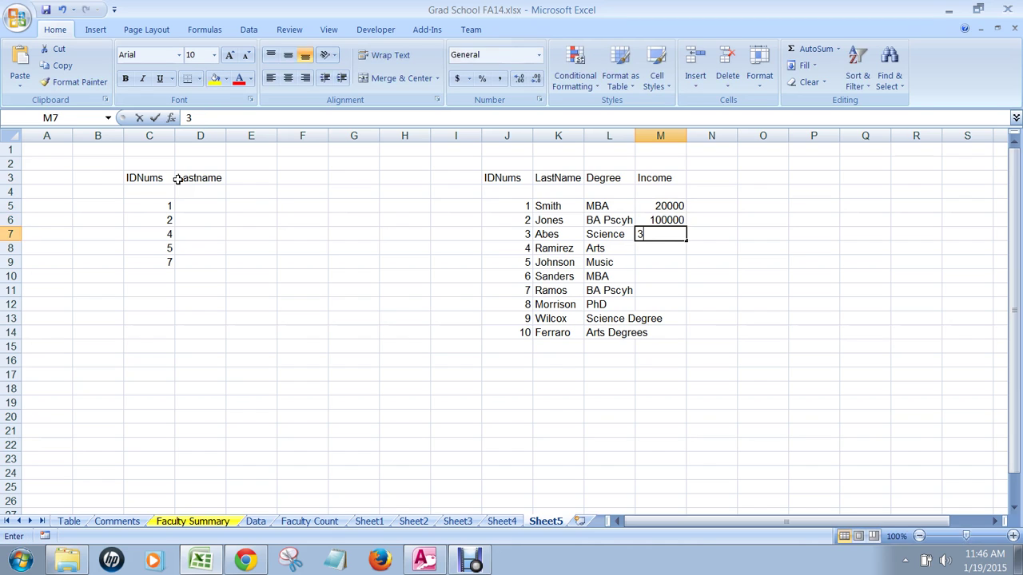
key(Return)
text(40000)
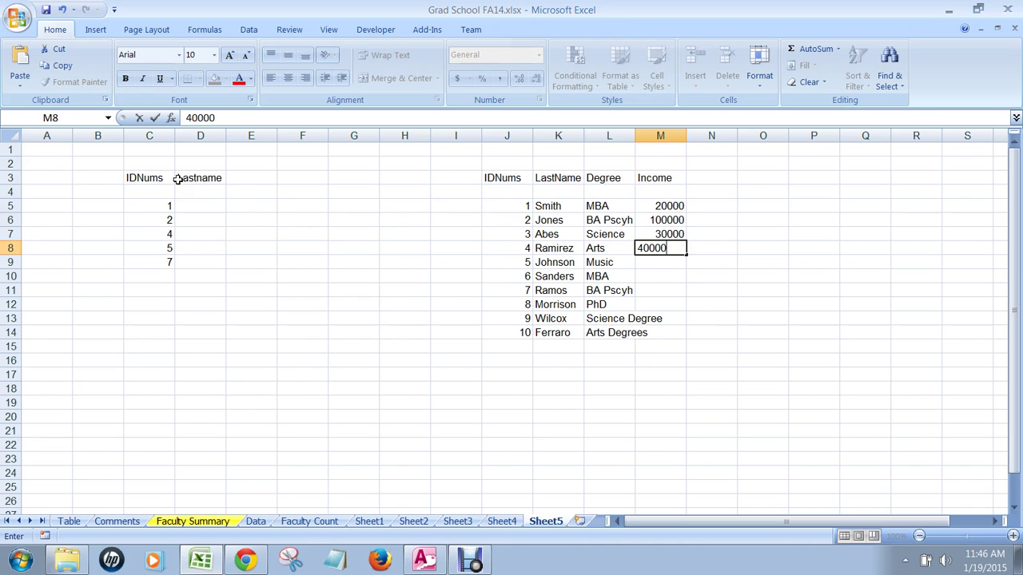
key(Return)
text(50000)
key(Return)
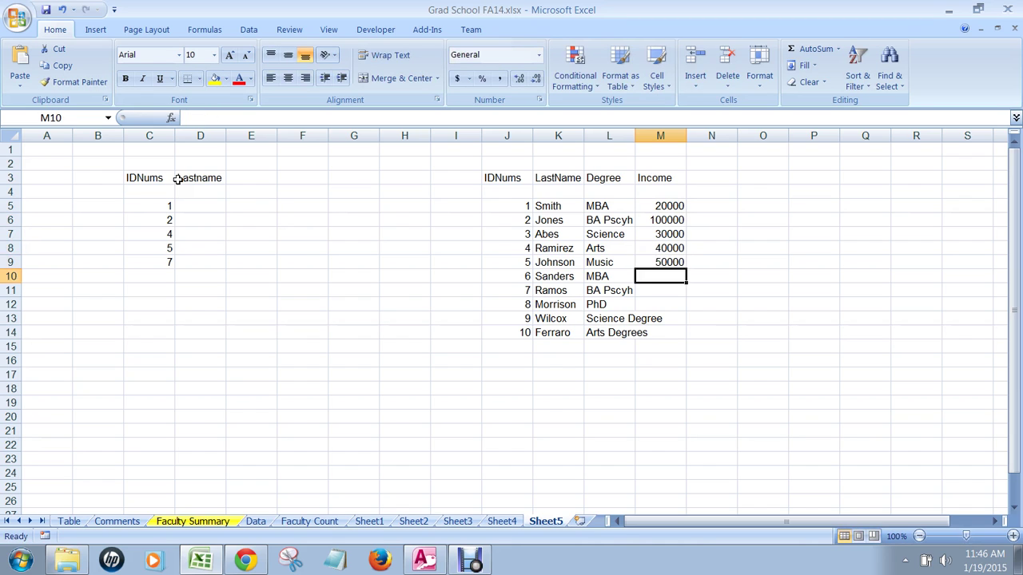
Enter incomes 35000, 25000, 15000, 18000 and 20000 for IDs 6–10.
text(35000)
key(Return)
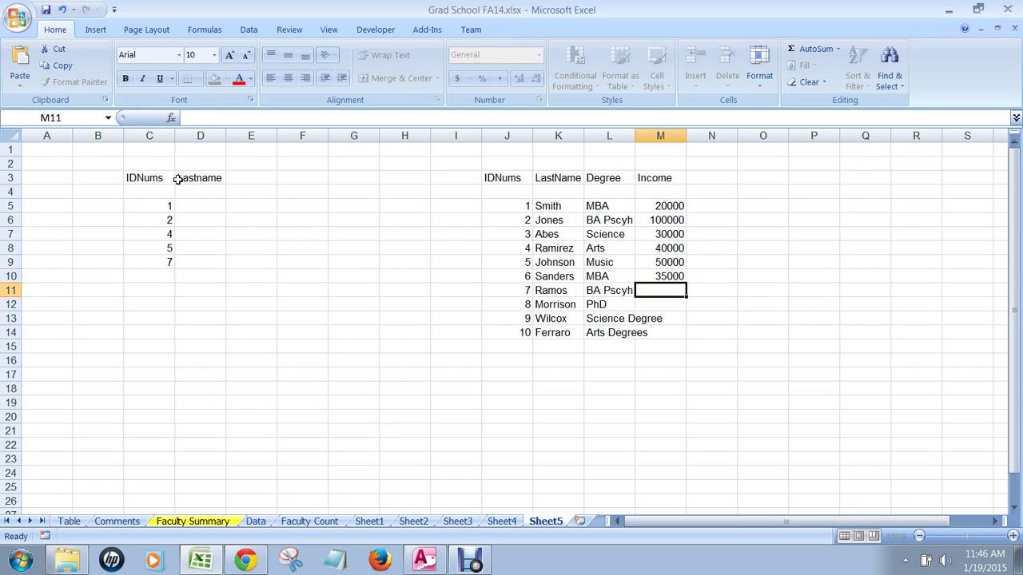
text(25000)
key(Return)
text(15000)
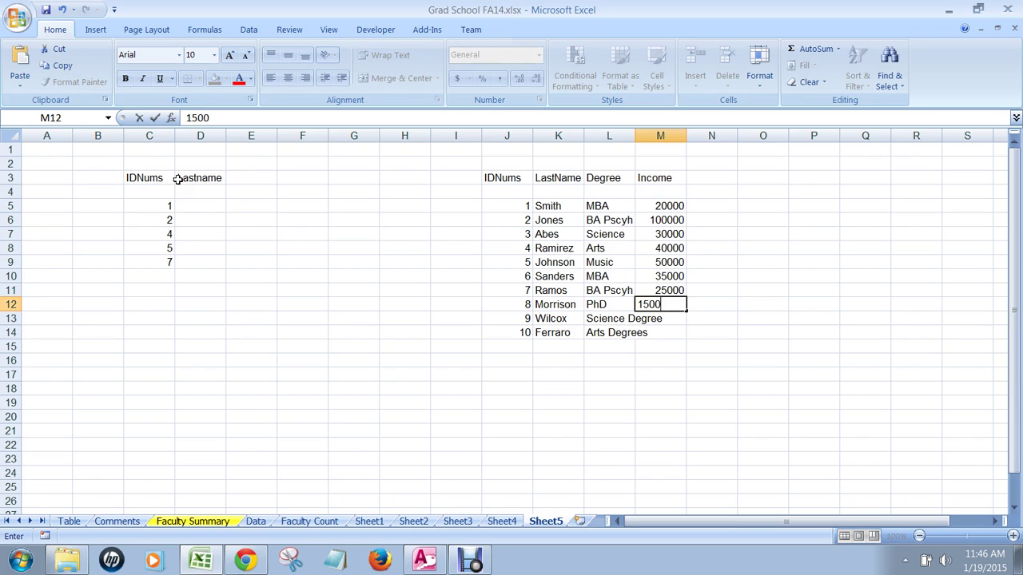
key(Return)
text(18000)
key(Return)
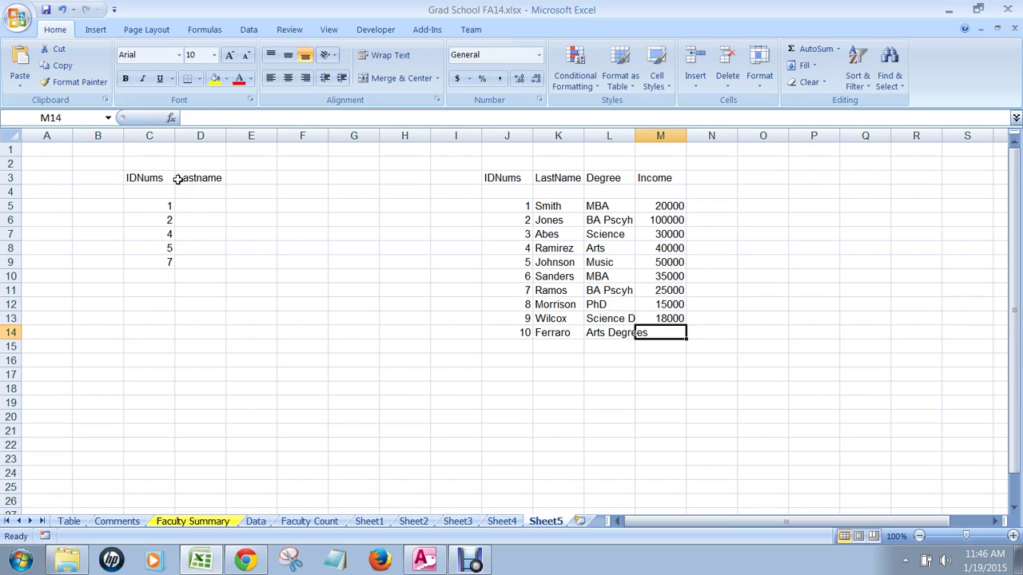
text(20000)
key(Return)
key(Up)
key(Up)
key(Up)
key(Up)
key(Up)
key(Up)
key(Up)
key(Up)
key(Up)
key(Up)
key(Up)
Type the heading 'Income' in E3, beside the Lastname header.
key(Left)
key(Left)
key(Left)
key(Left)
key(Left)
key(Left)
key(Left)
key(Left)
key(Left)
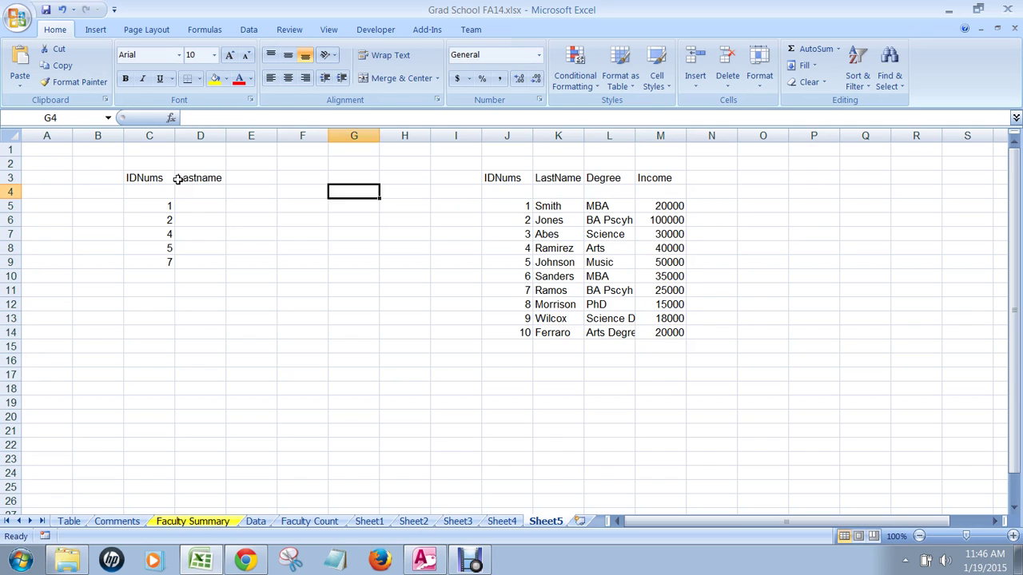
key(Up)
key(Down)
key(Down)
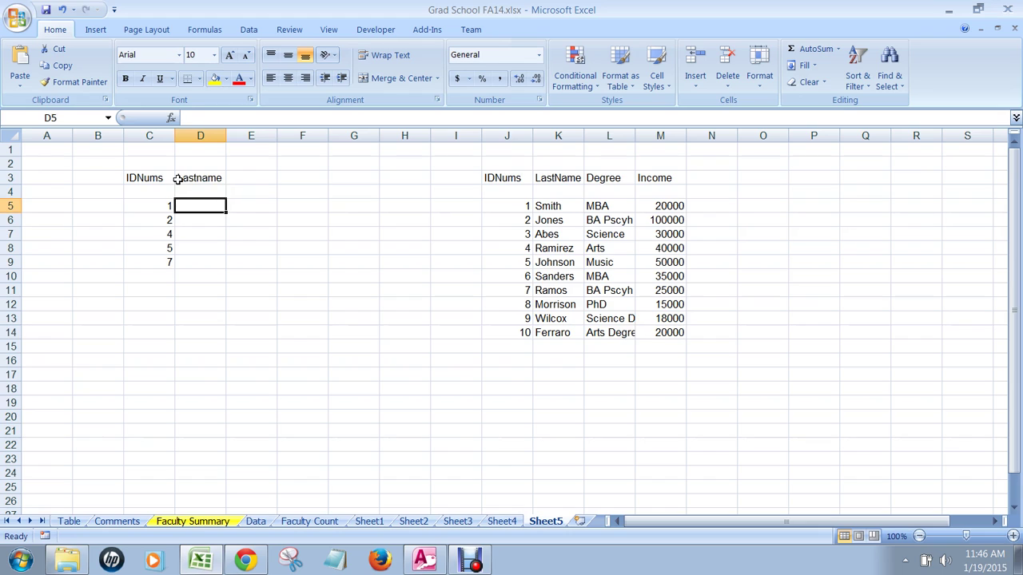
key(Left)
key(Down)
key(Down)
key(Down)
key(Down)
key(Up)
key(Up)
key(Up)
key(Up)
key(Up)
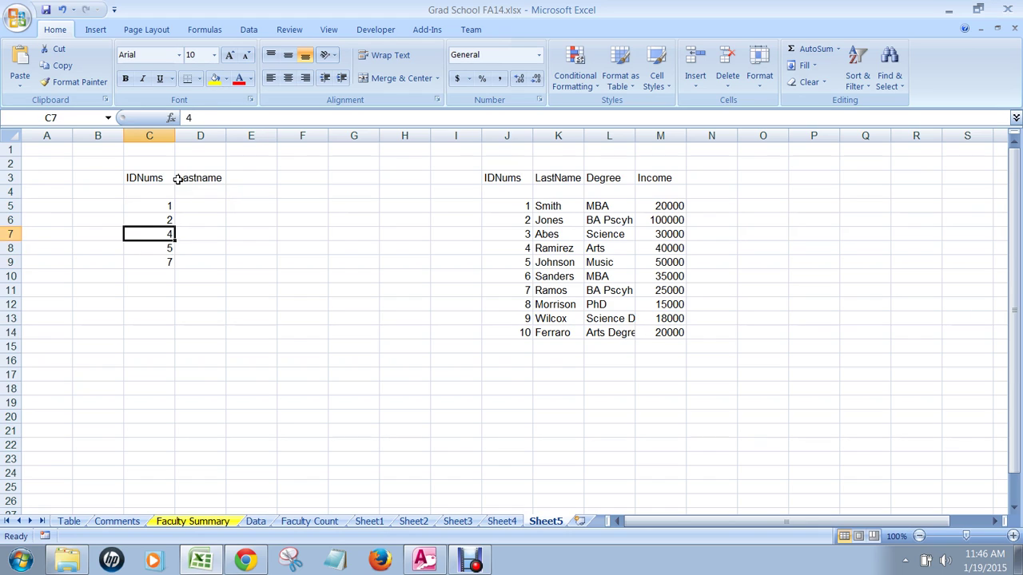
key(Up)
key(Right)
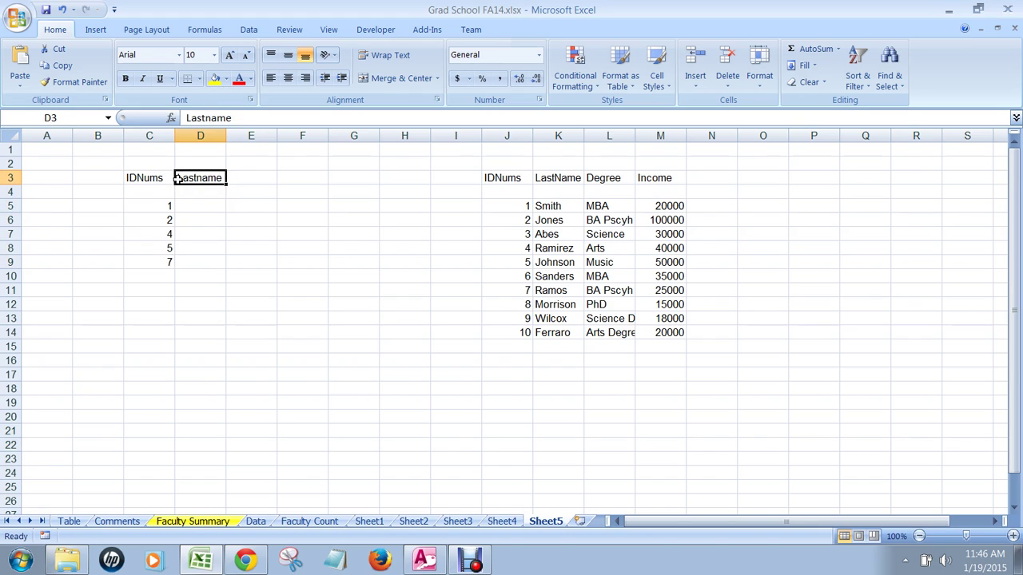
key(Right)
text(Income)
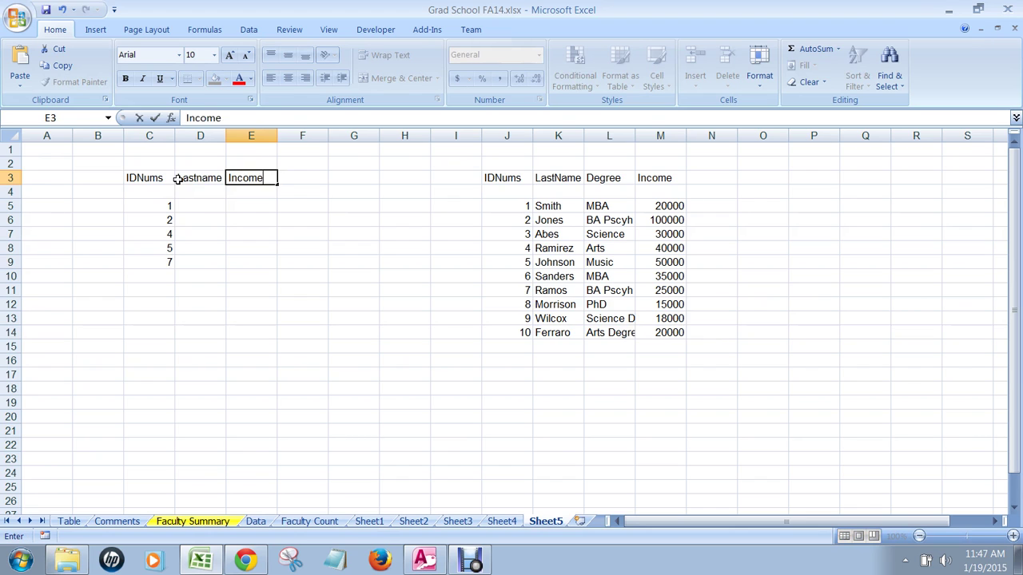
key(Return)
Cut the five IDs from C5:C9 and paste them one row higher, starting at C4.
key(Down)
key(Left)
key(Left)
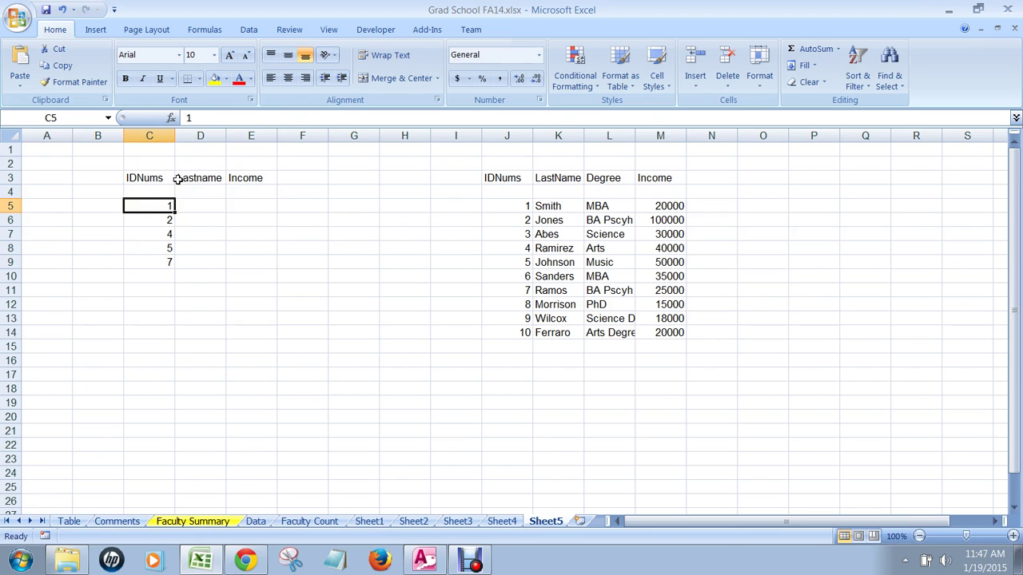
key(shift+Down)
key(shift+Down)
key(shift+Down)
key(shift+Down)
key(ctrl+x)
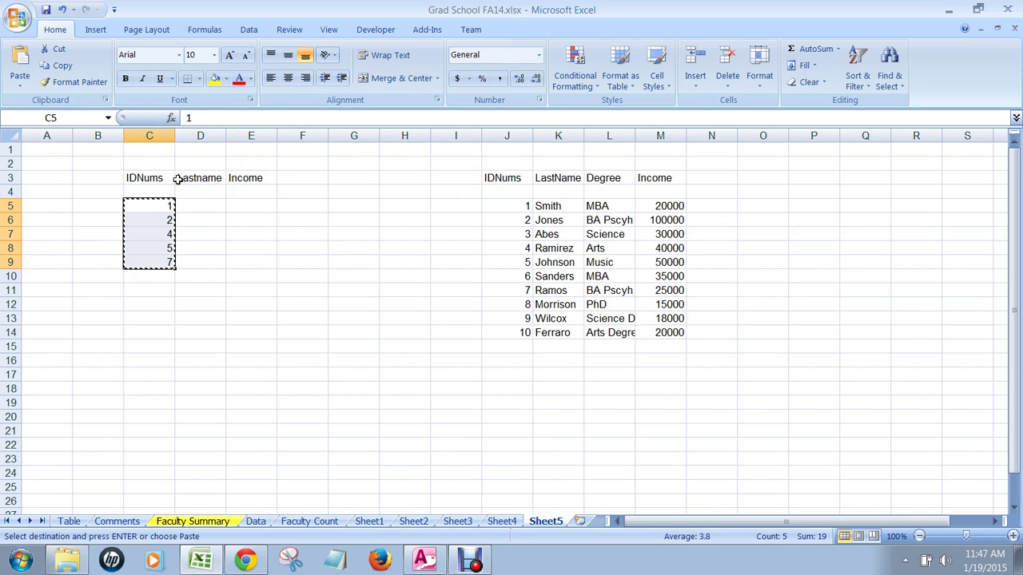
key(Up)
key(Return)
key(Down)
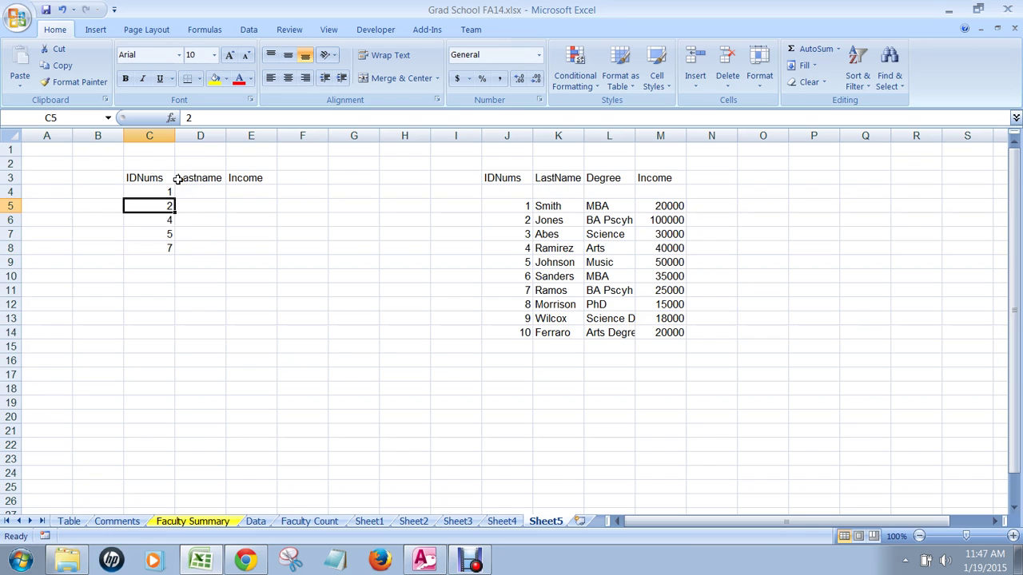
key(Down)
key(Right)
key(Right)
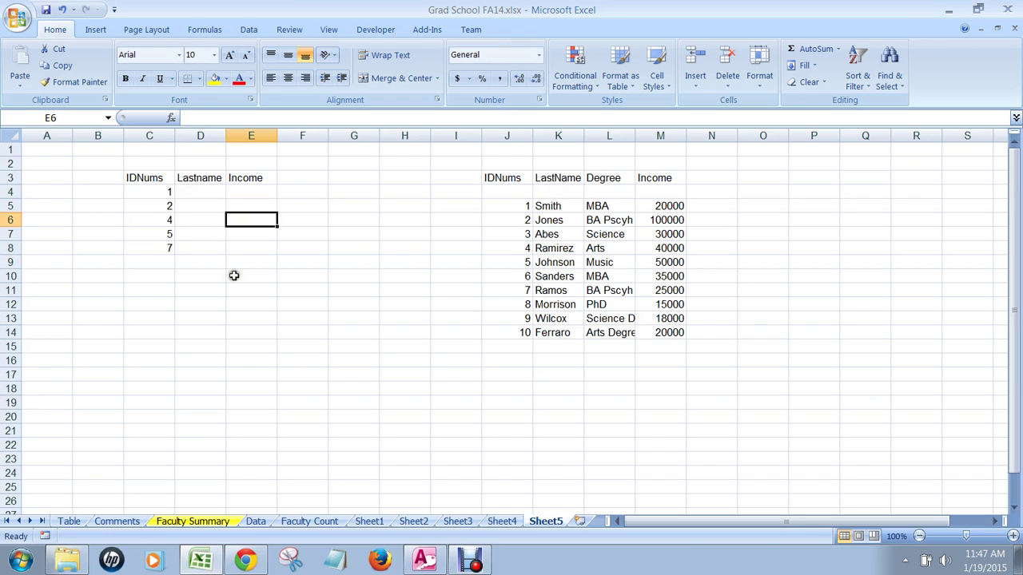
drag(523, 181, 675, 337)
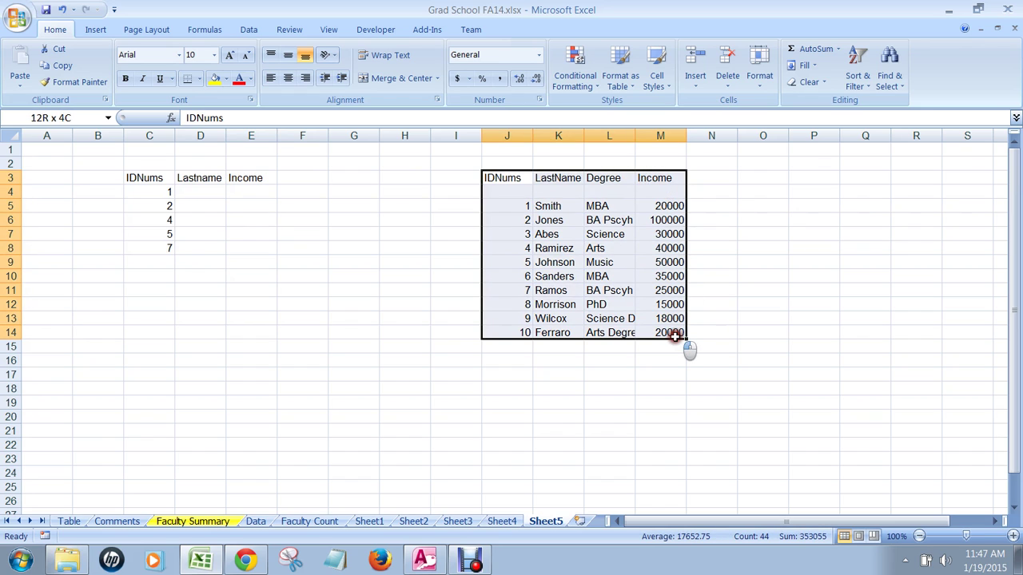
click(238, 204)
drag(164, 191, 164, 246)
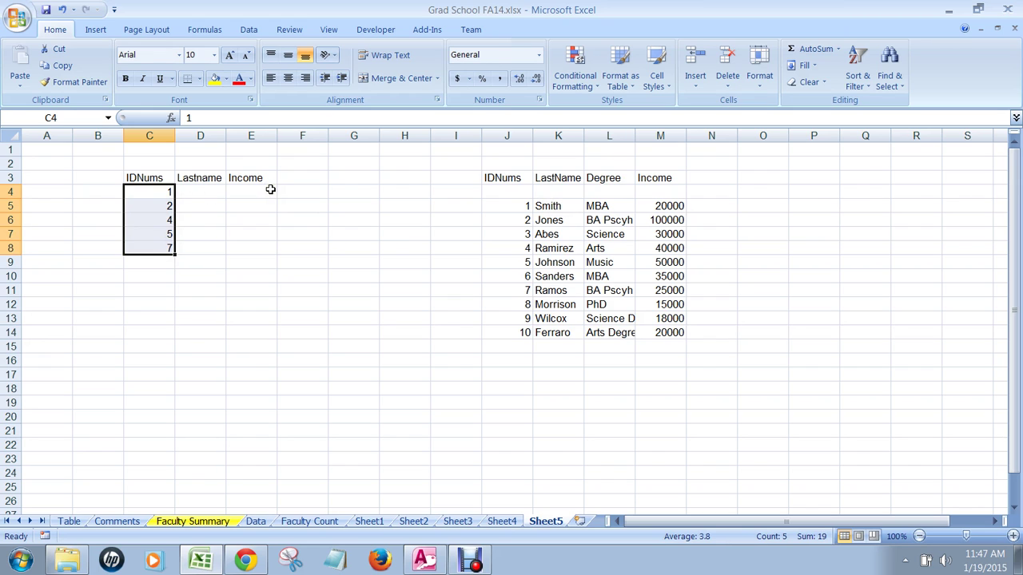
click(269, 264)
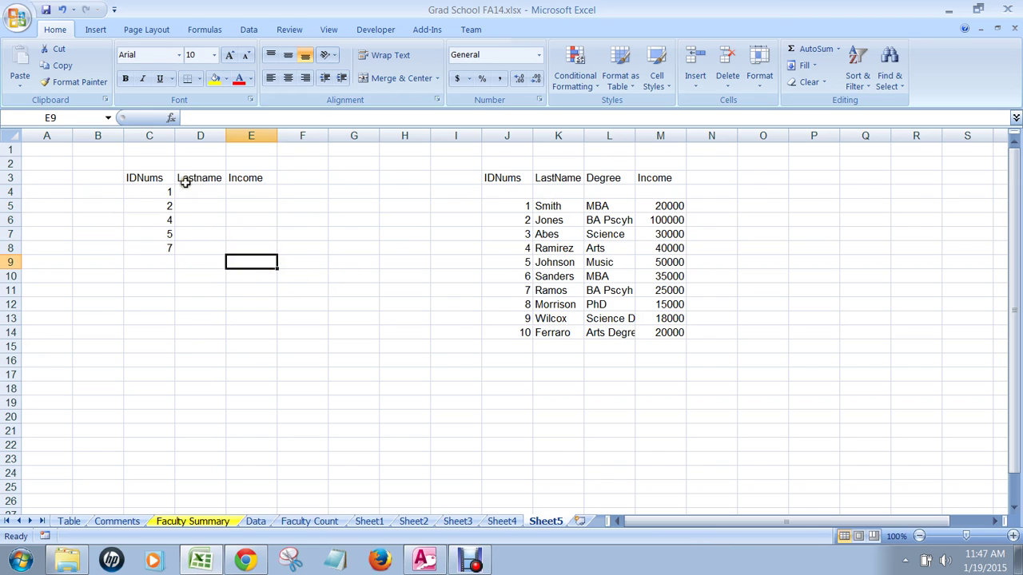
drag(527, 205, 683, 335)
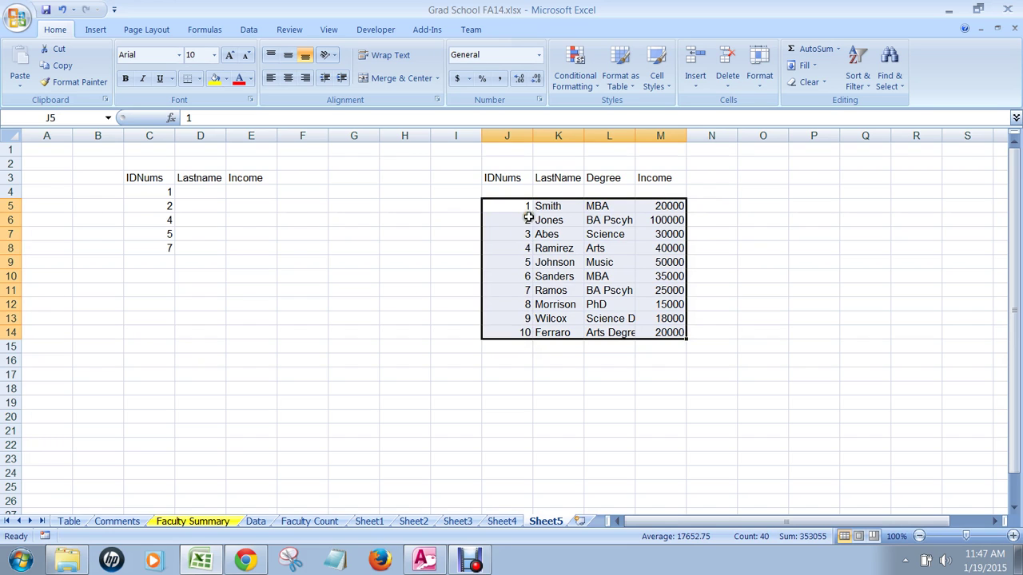
In D4, begin =vlookup(C4,$J$5:$M$14, using C4 as the lookup value and the absolute table range.
click(203, 190)
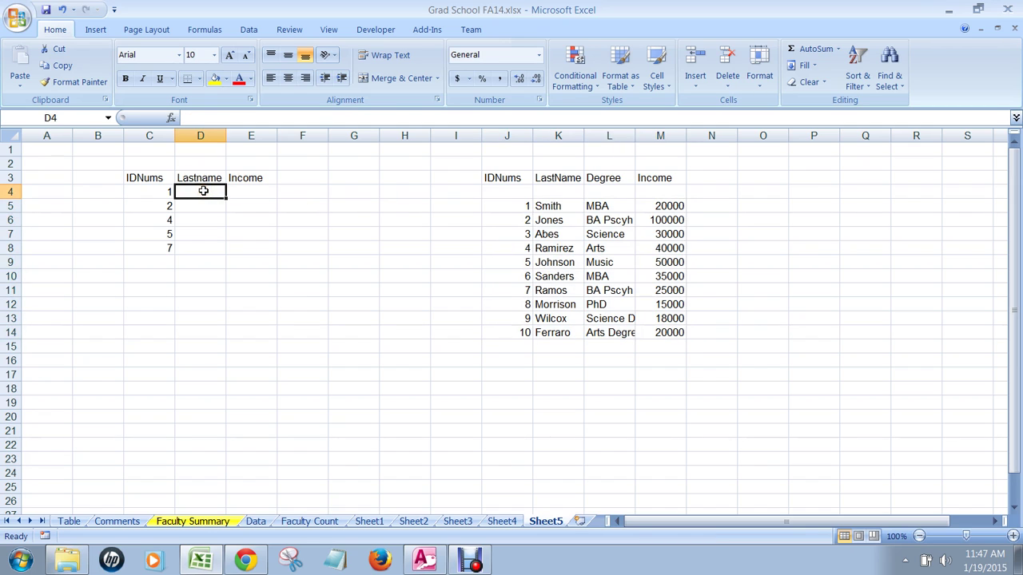
text(=vloo)
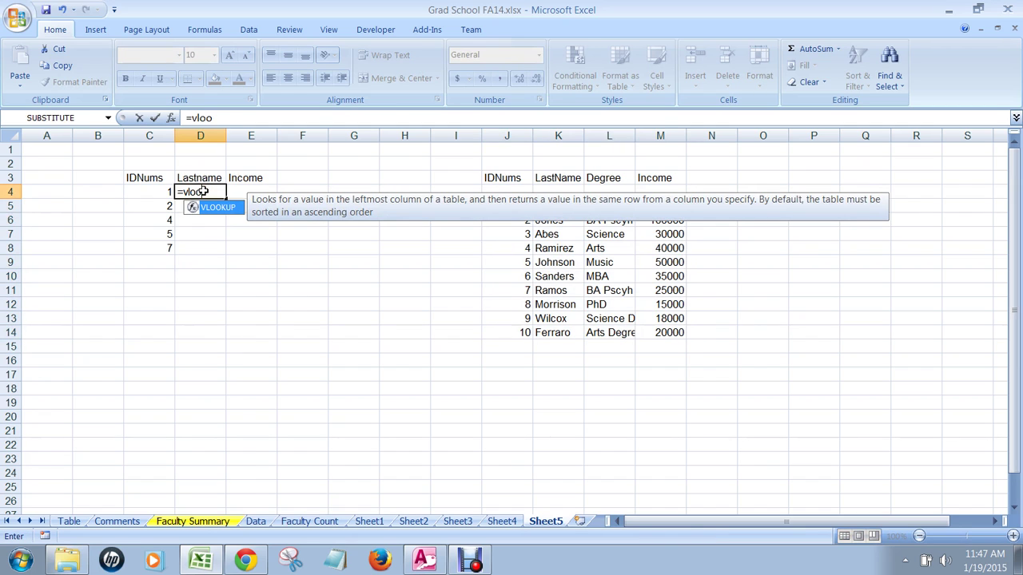
text(kup()
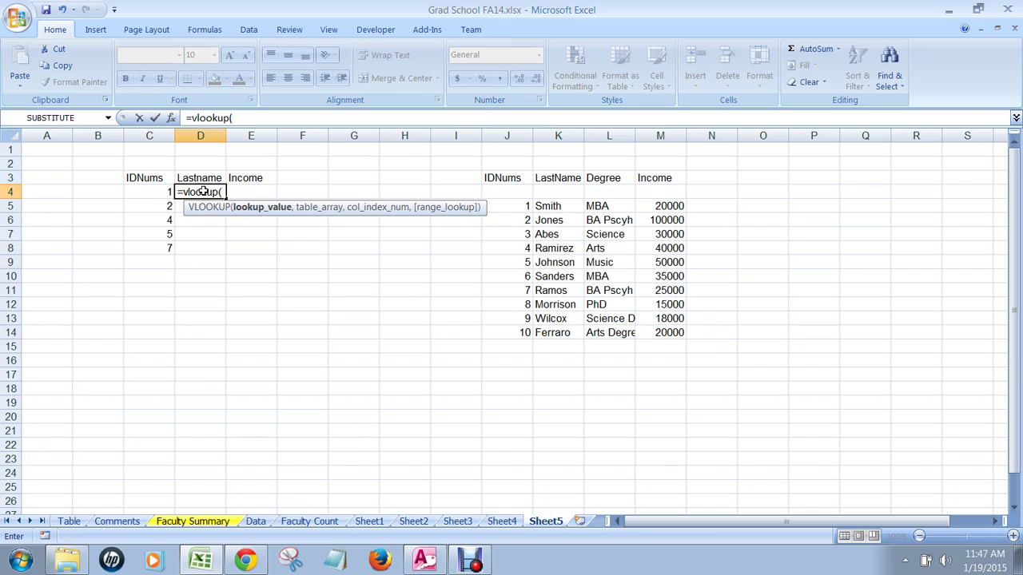
click(165, 192)
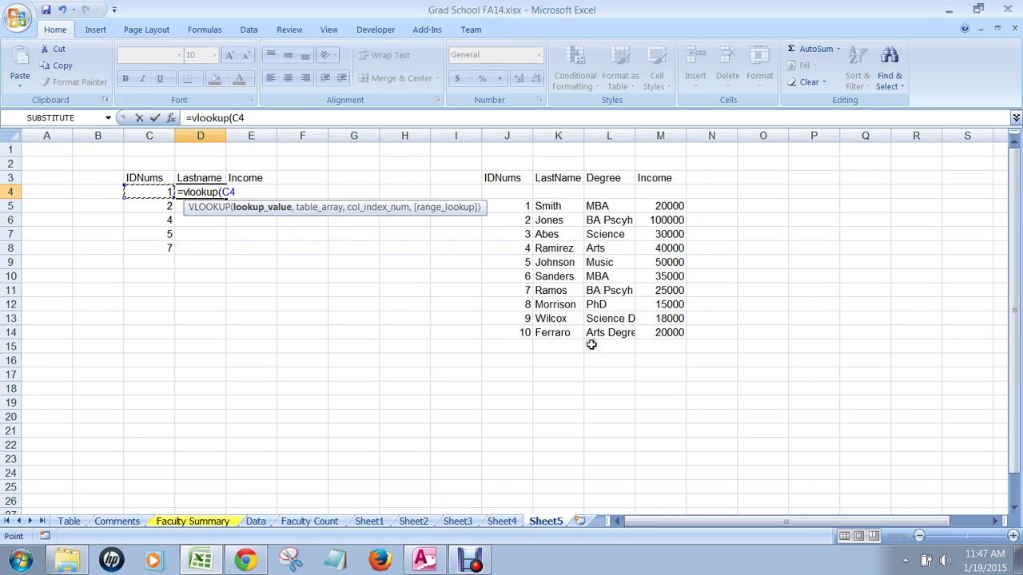
text(,)
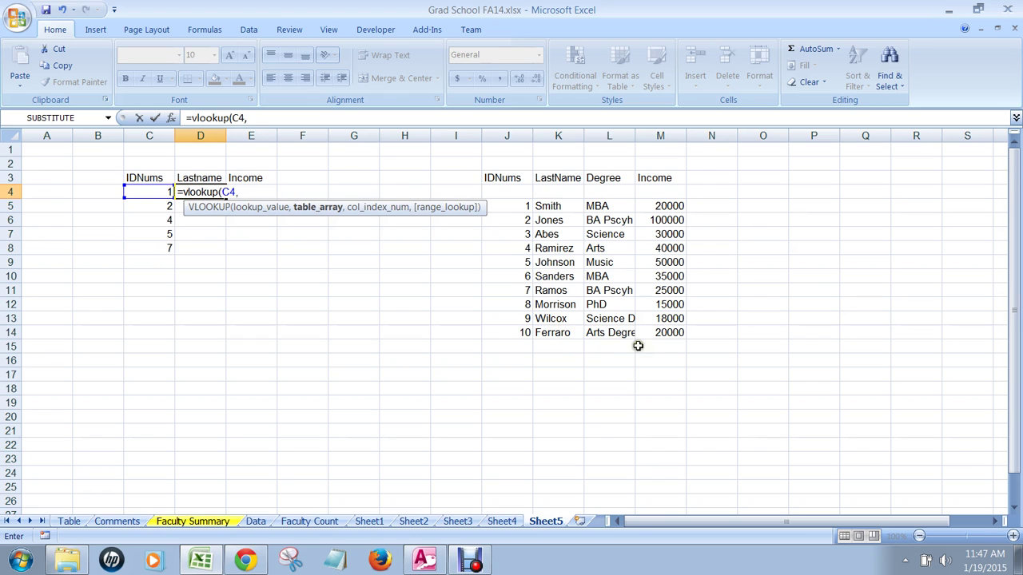
drag(521, 206, 680, 329)
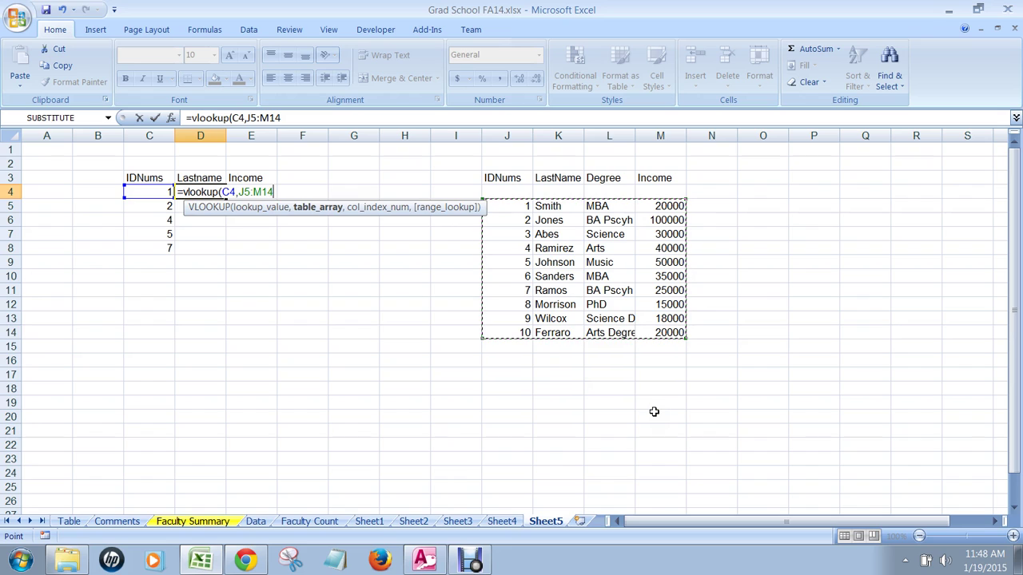
key(F4)
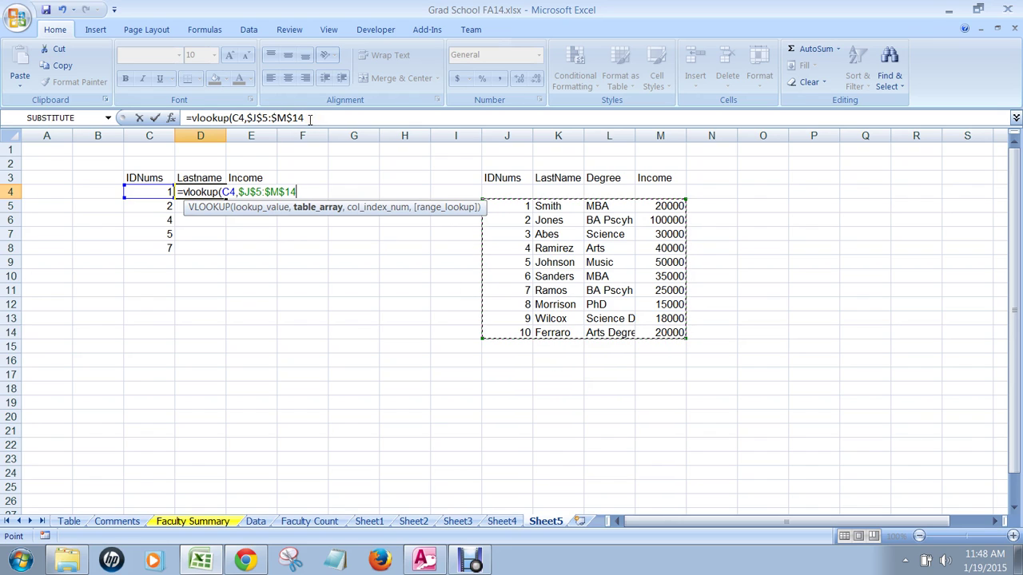
text(,)
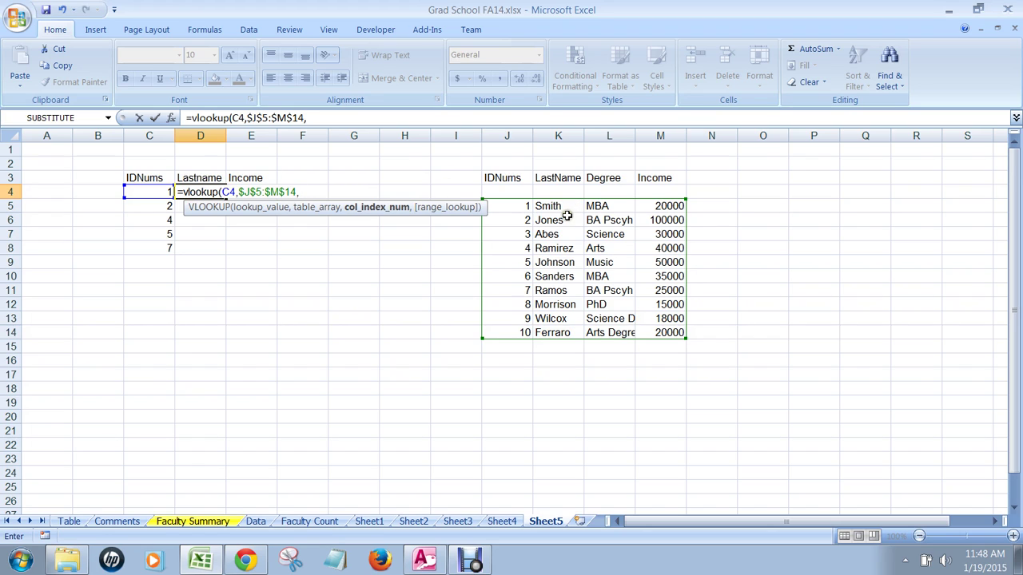
Complete D4's formula as =vlookup(C4,$J$5:$M$14,2,false) for an exact match.
text(2)
click(320, 117)
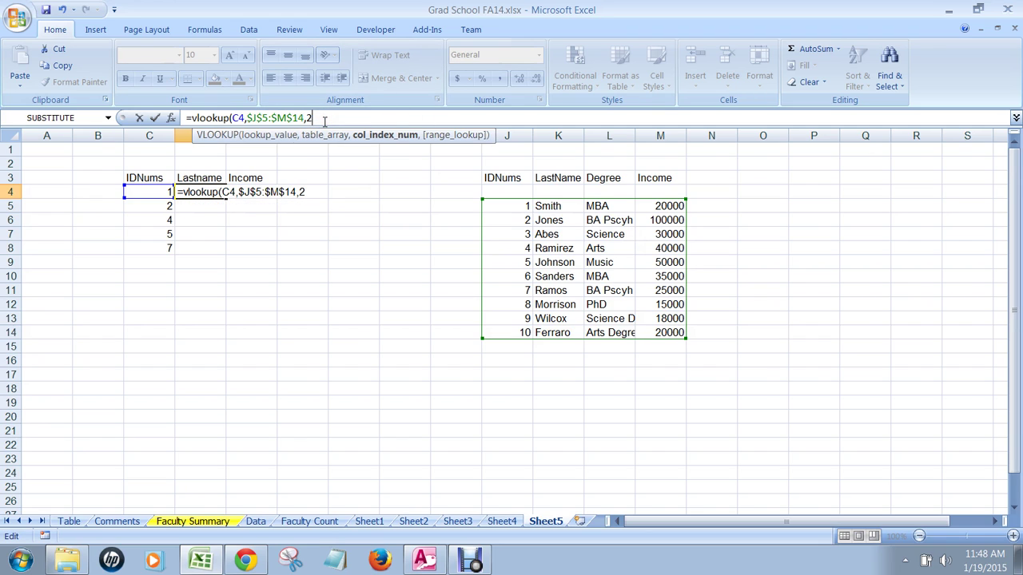
text(,)
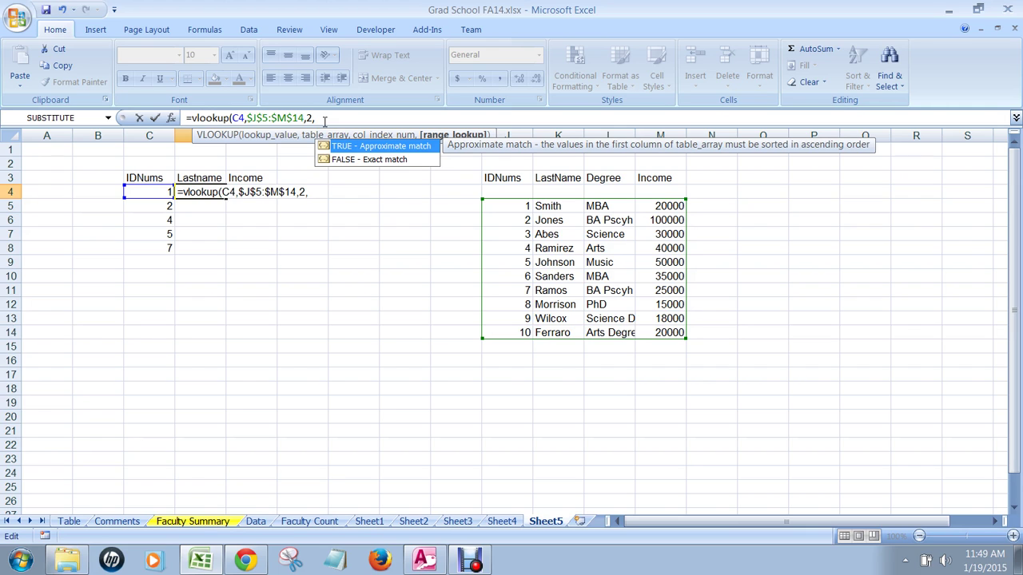
click(381, 160)
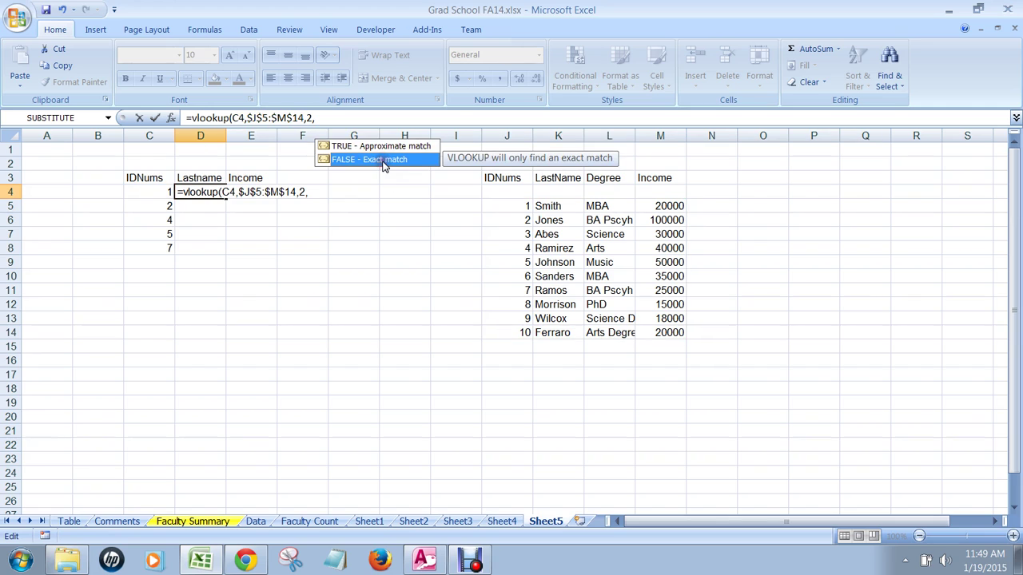
click(331, 118)
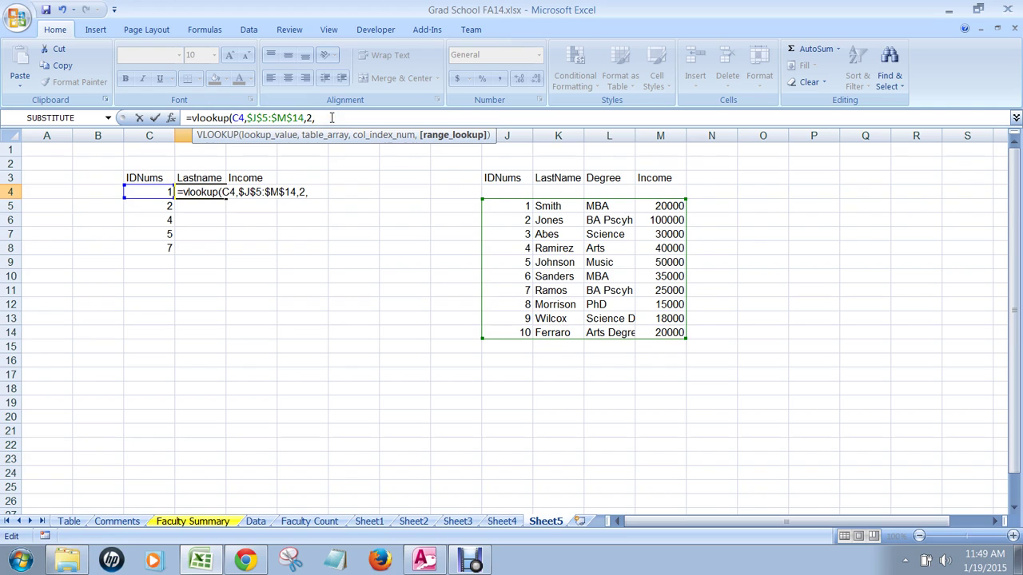
text(false))
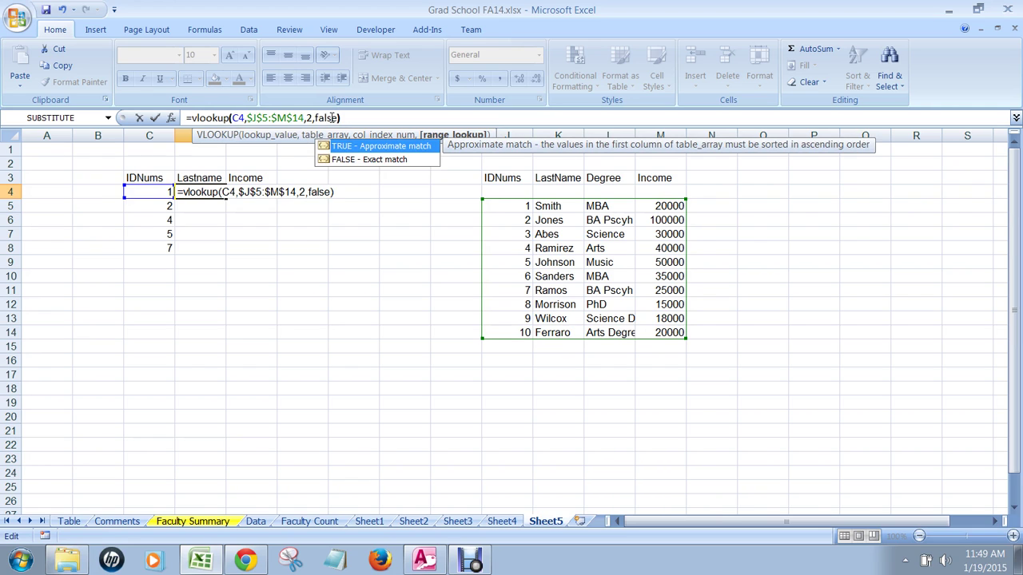
Commit the D4 Lastname lookup and fill it down through D8.
key(Return)
key(Up)
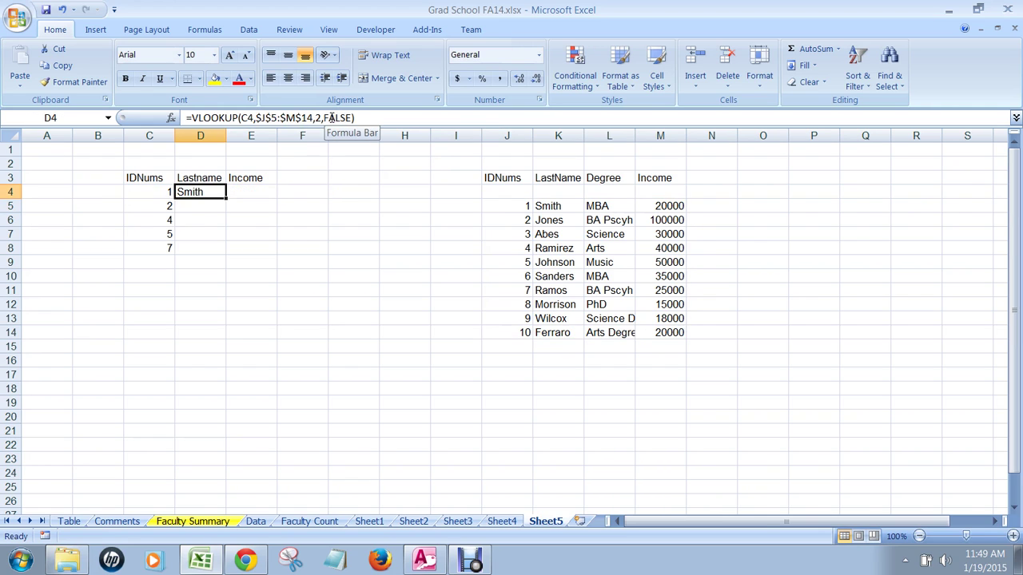
key(Left)
key(Right)
drag(227, 198, 217, 255)
click(206, 316)
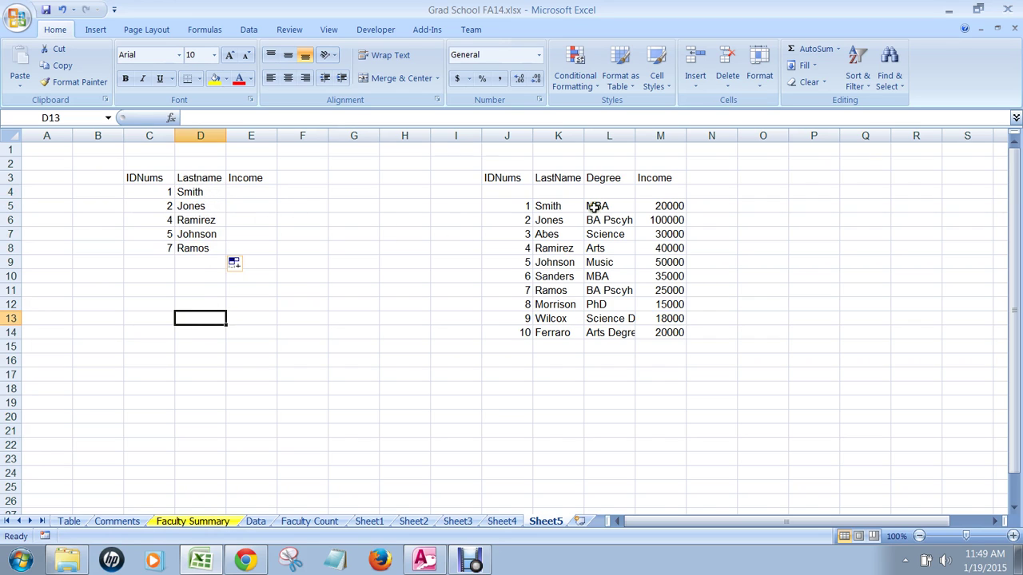
Verify Ramirez, Johnson and Ramos against the lookup table entries.
click(564, 253)
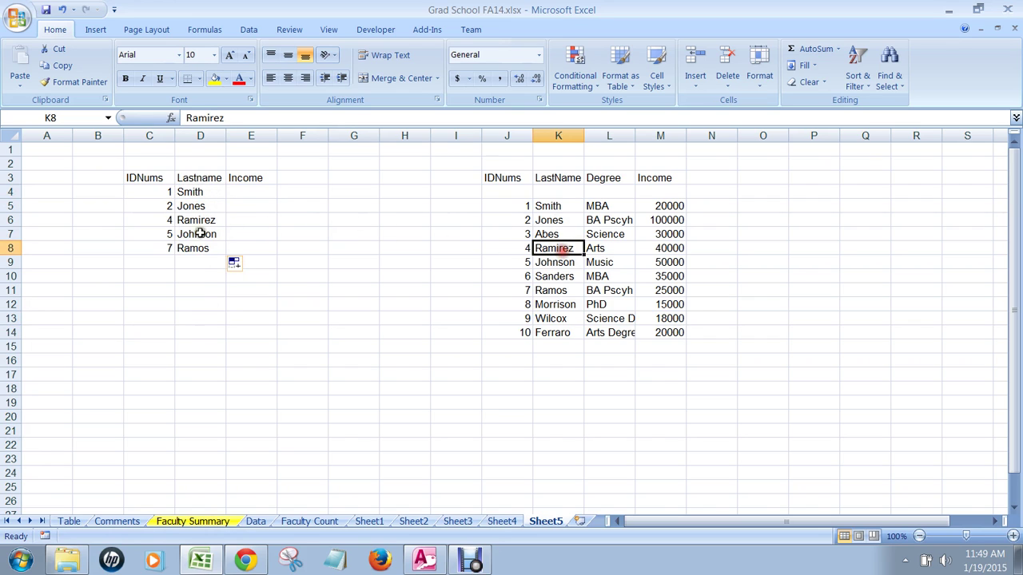
click(549, 263)
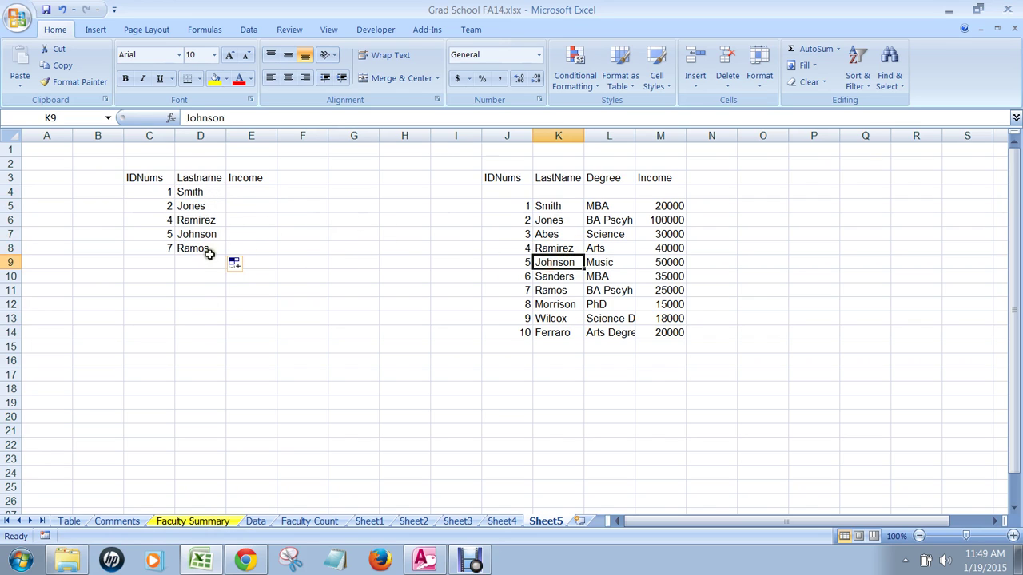
click(536, 292)
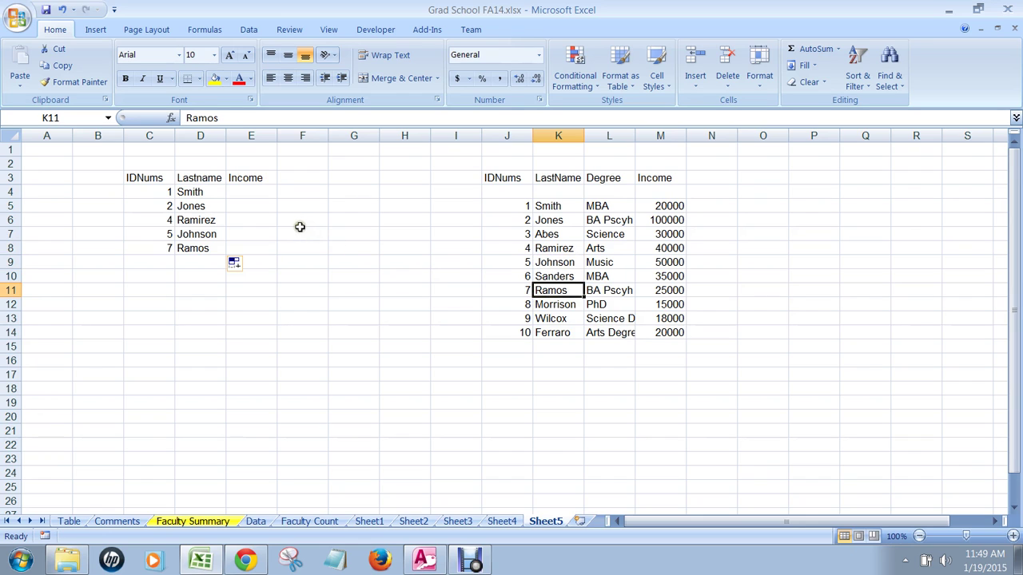
Enter =vlookup(C4,$J$5:$M$14,4,false) in E4 to return ID 1's income.
click(243, 192)
text(=)
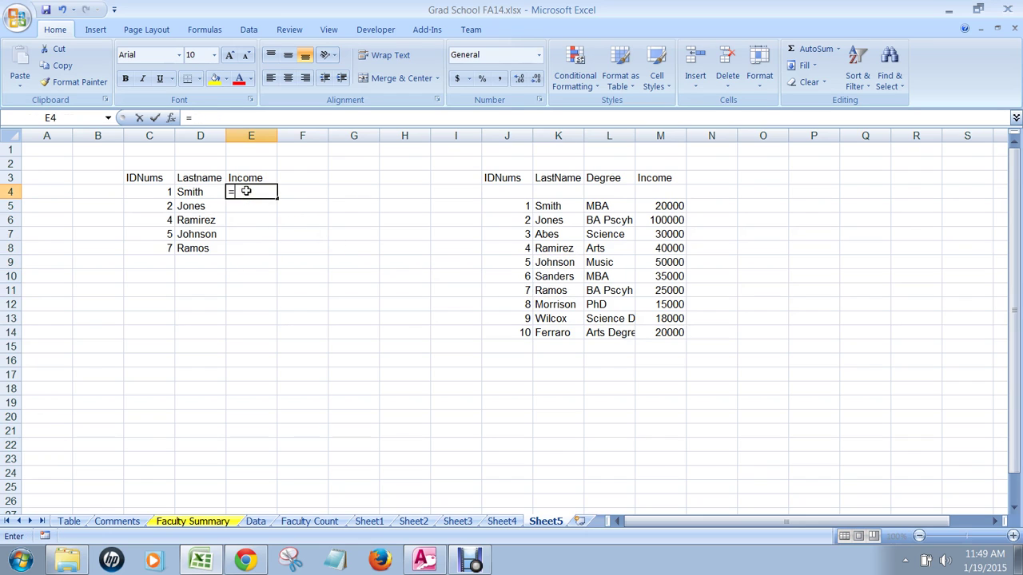
text(vl)
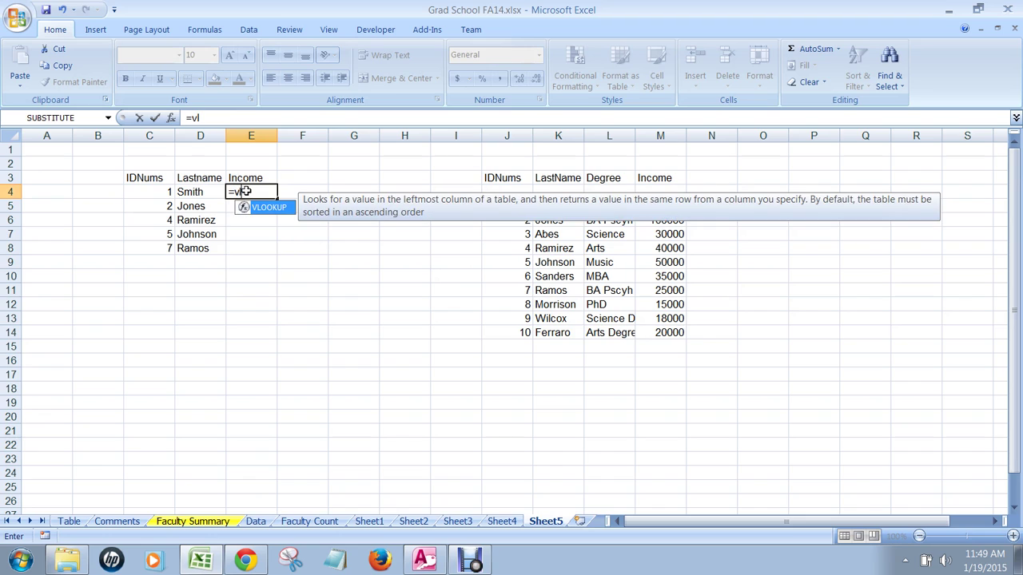
text(ookup()
click(155, 192)
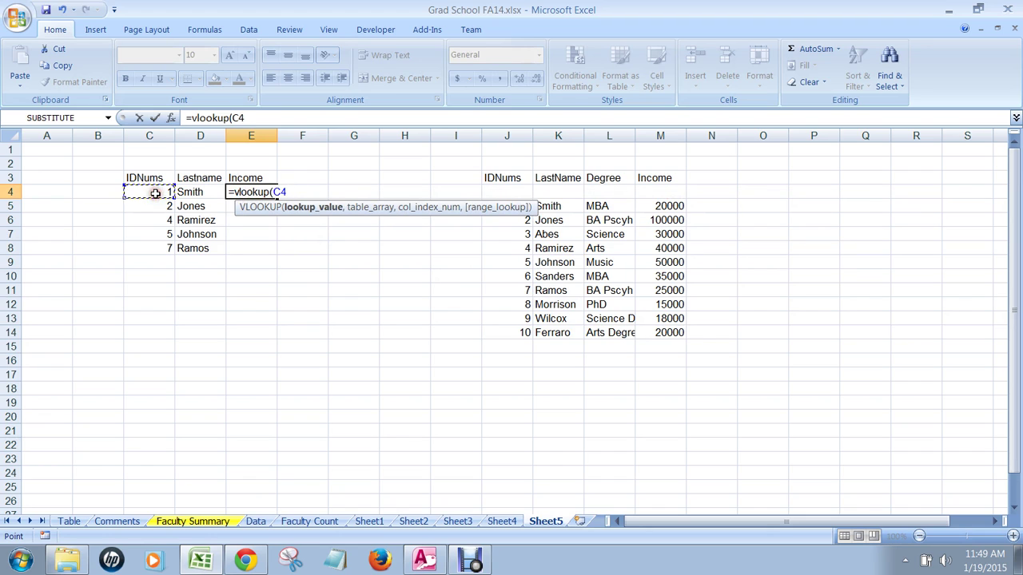
text(,)
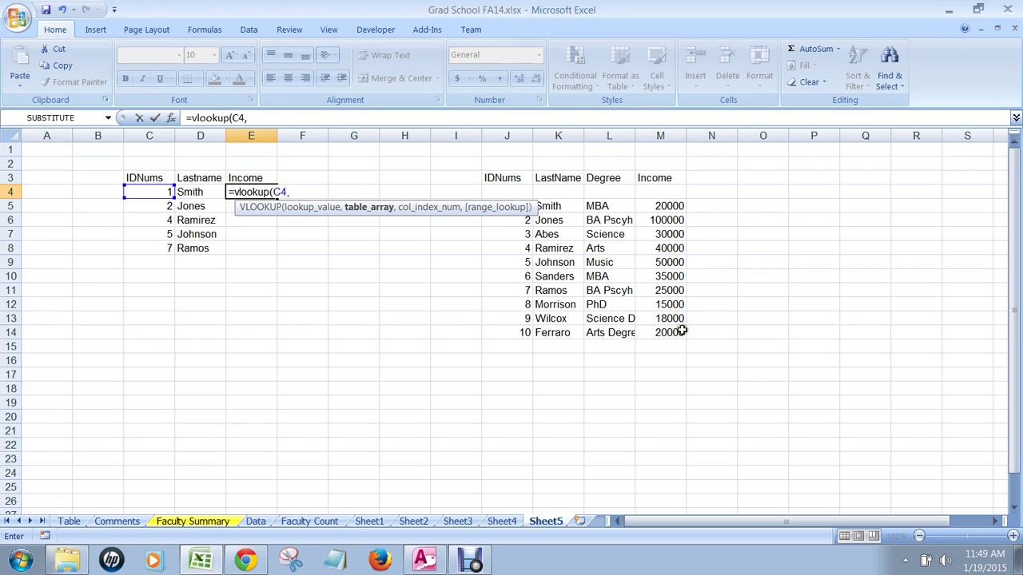
drag(680, 331, 521, 206)
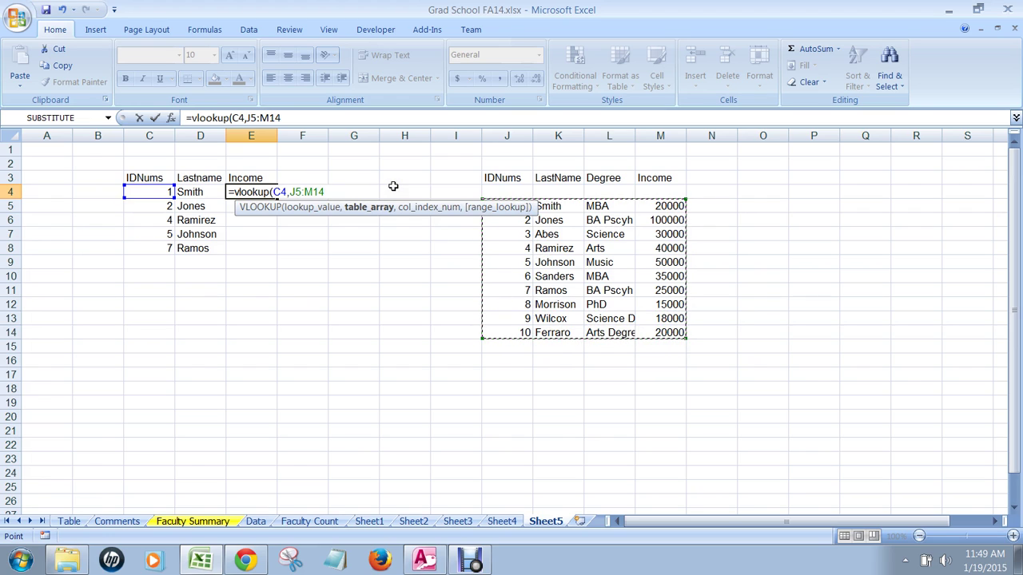
key(F4)
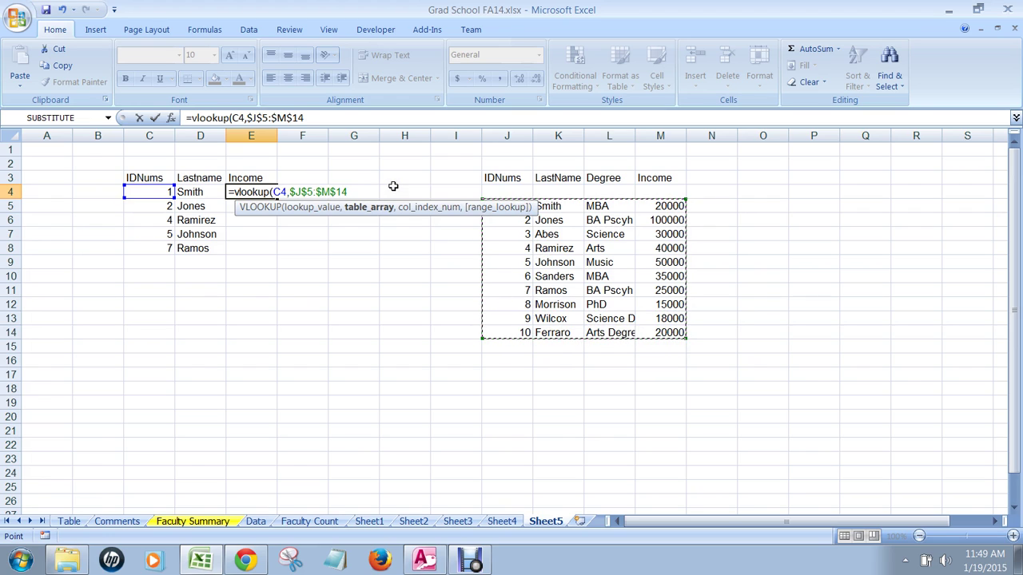
text(,4)
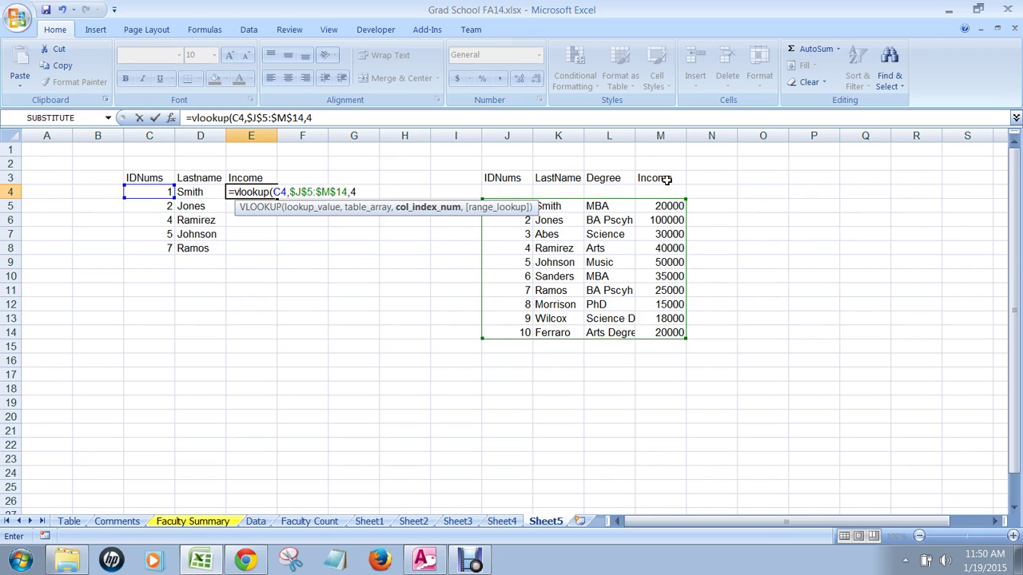
text(,)
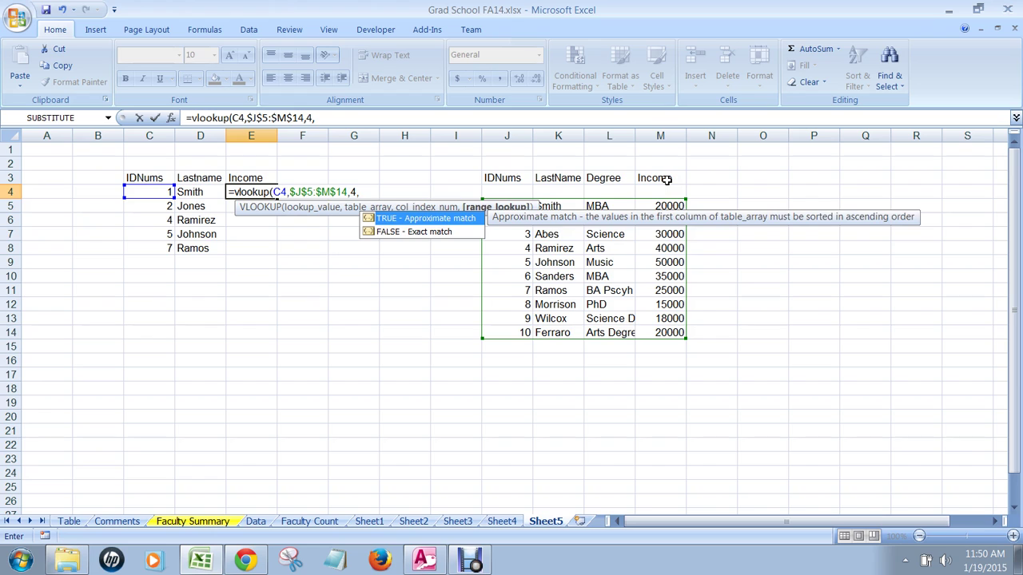
key(Down)
text(false))
Commit the E4 Income lookup and fill it down through E8.
key(Return)
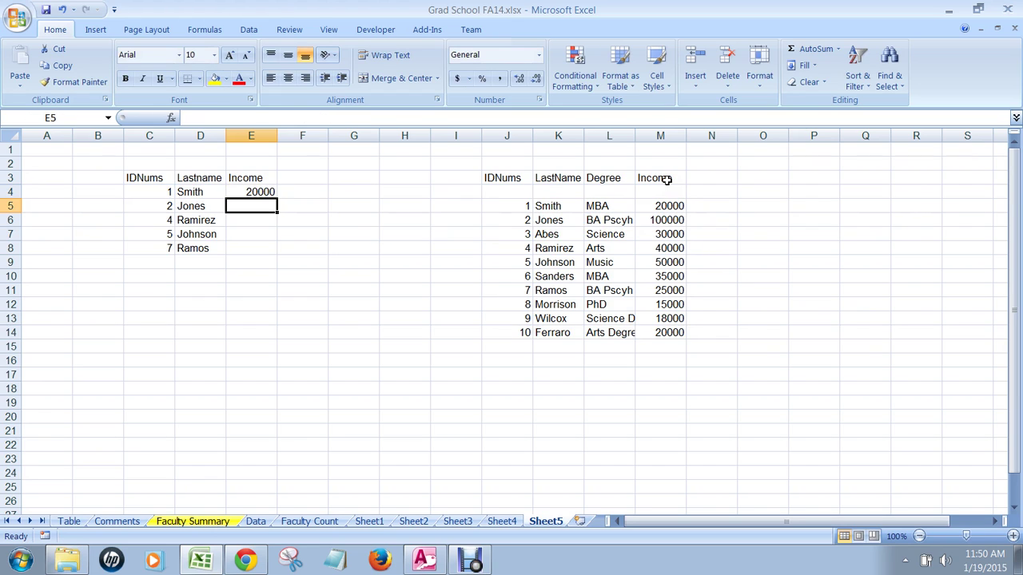
key(Up)
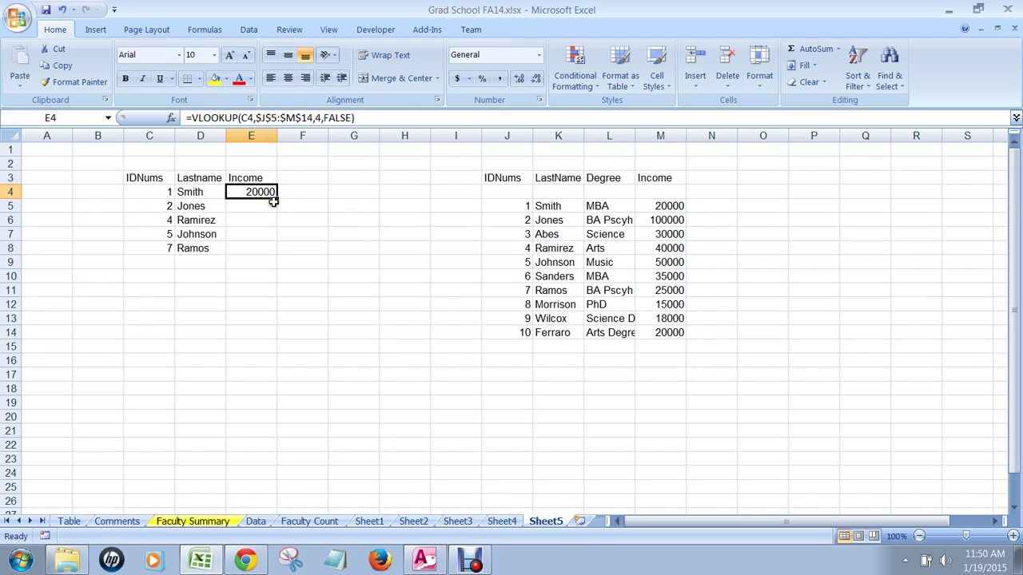
drag(276, 198, 269, 253)
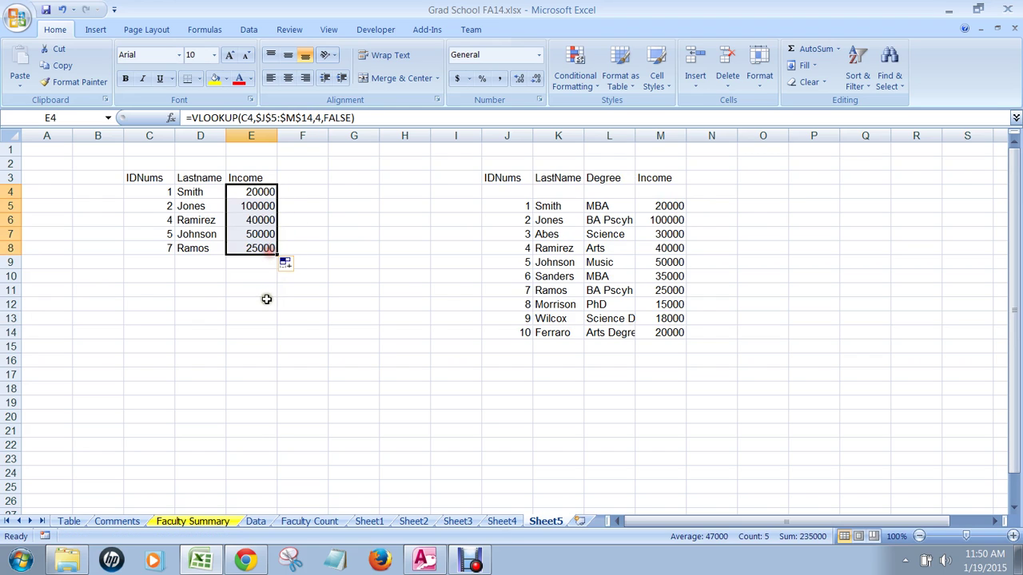
click(266, 302)
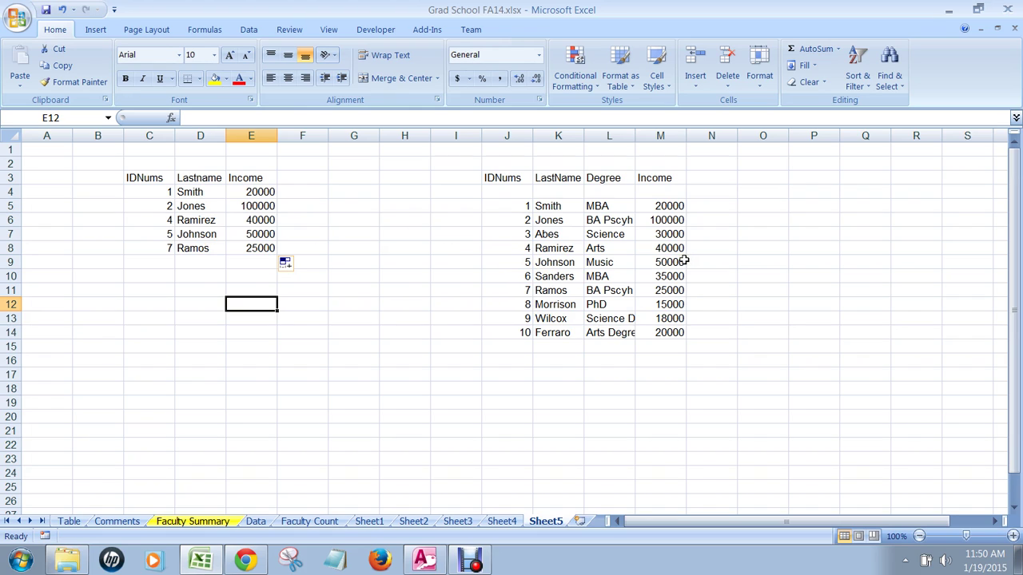
Inspect the copied Income formulas in E7 and E4.
click(263, 236)
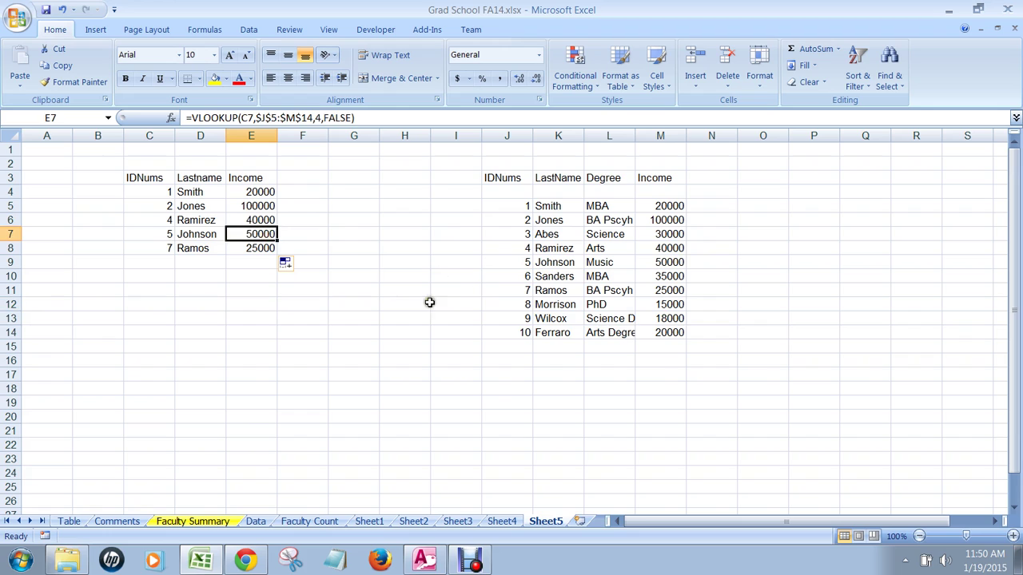
click(166, 298)
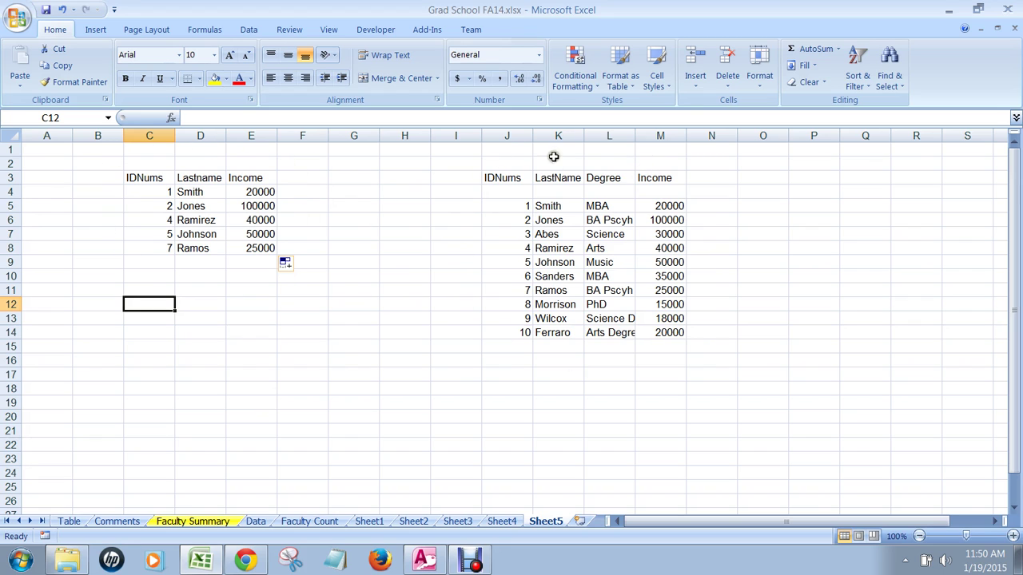
click(270, 192)
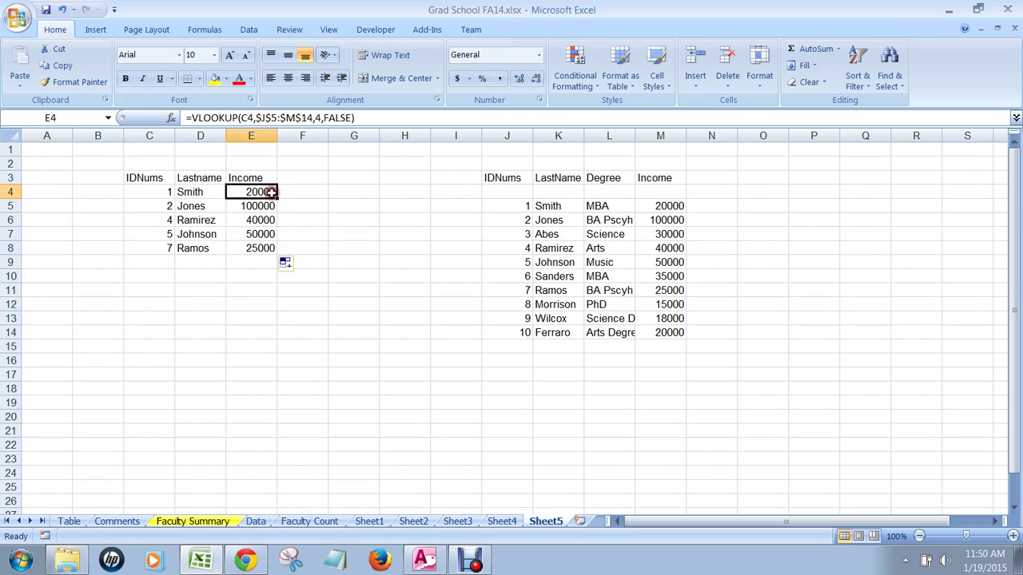